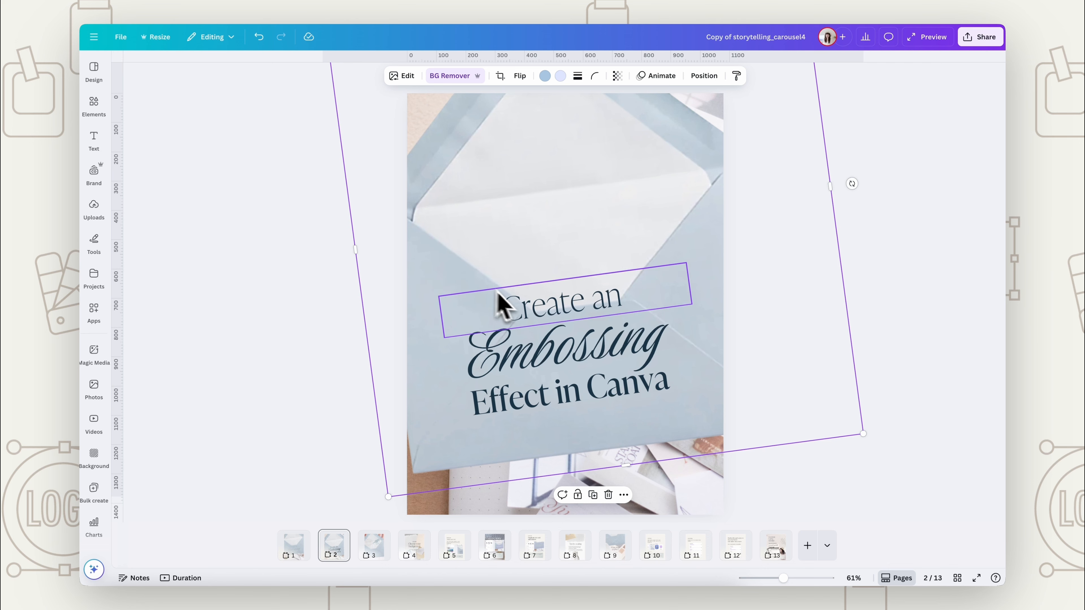
Move the three lines of the "Create an Embossing Effect in Canva" text lower on the envelope front
left_click(529, 314)
left_click_drag(523, 404, 527, 434)
left_click(533, 367)
mouse_move(534, 368)
left_mouse_down()
mouse_move(534, 397)
mouse_move(535, 387)
left_mouse_up()
left_click_drag(531, 321, 517, 340)
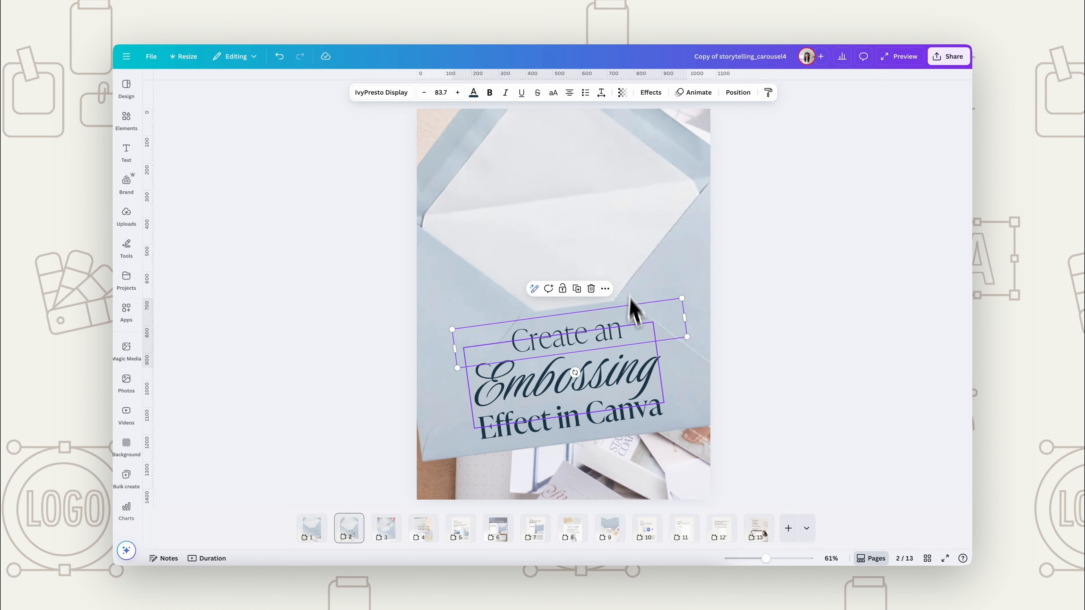
Recolour the "Create an" line with a colour sampled from the envelope right beside it (#BFCDD7)
double_click(612, 340)
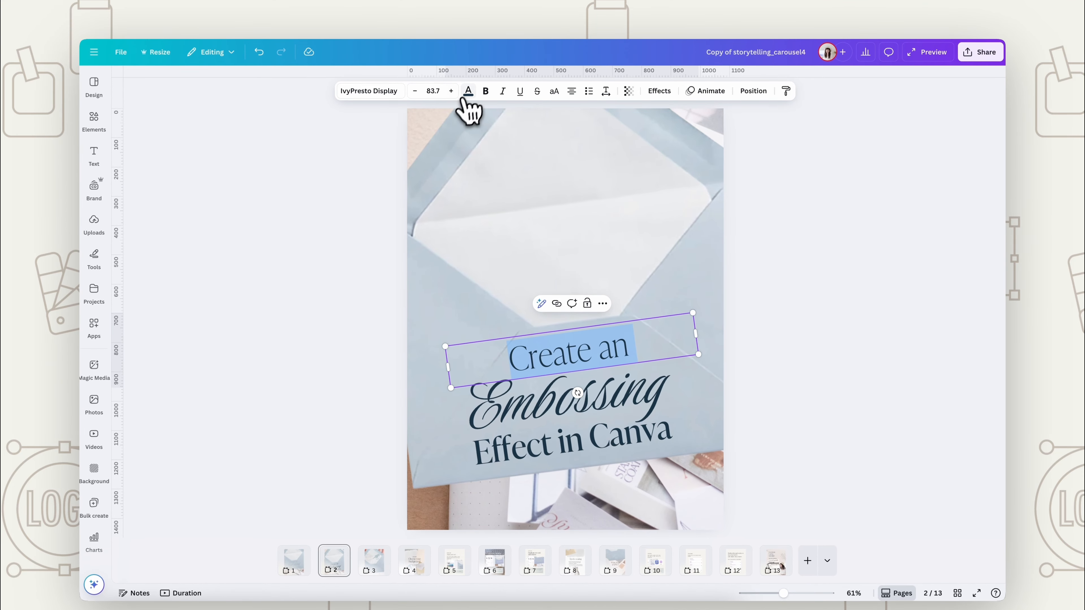
left_click(473, 93)
left_click(123, 153)
left_click(194, 252)
left_click(250, 252)
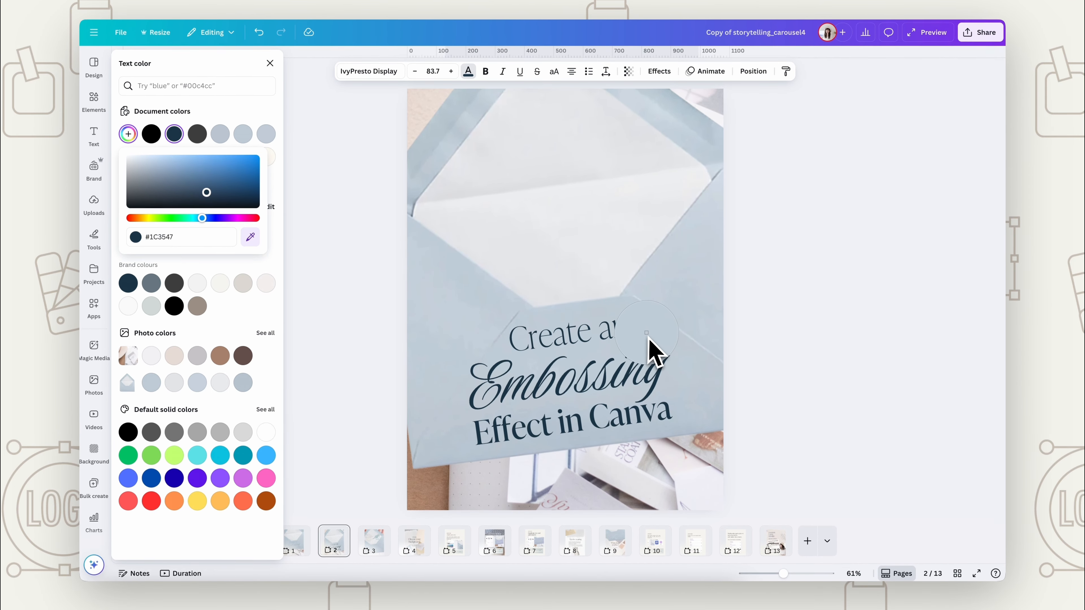
left_click(644, 329)
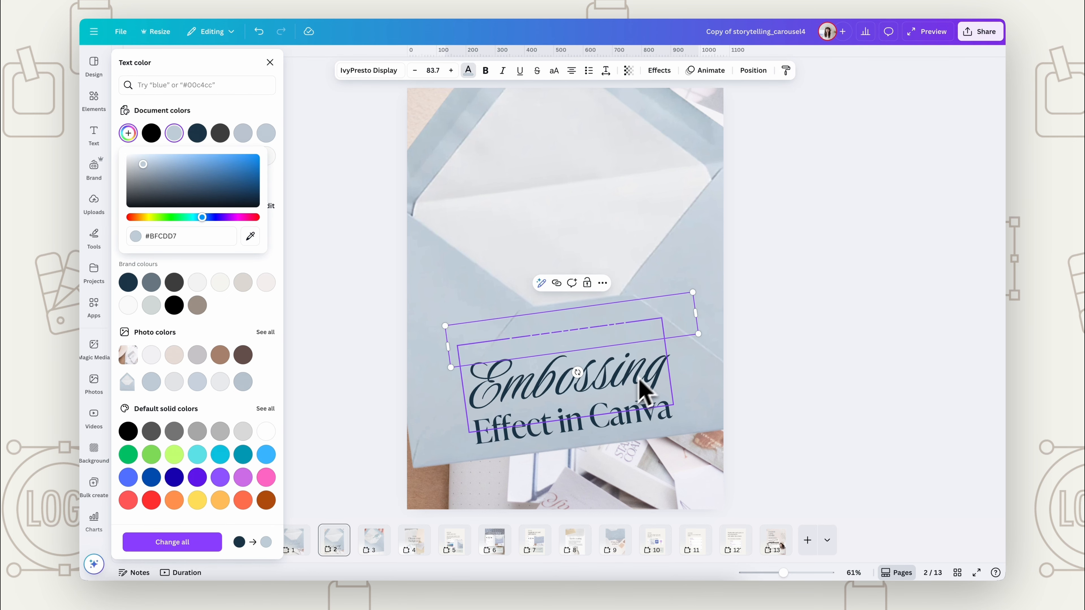
Recolour the "Embossing" line with a colour sampled from the envelope next to the word (#BFCBD5)
left_click(535, 413)
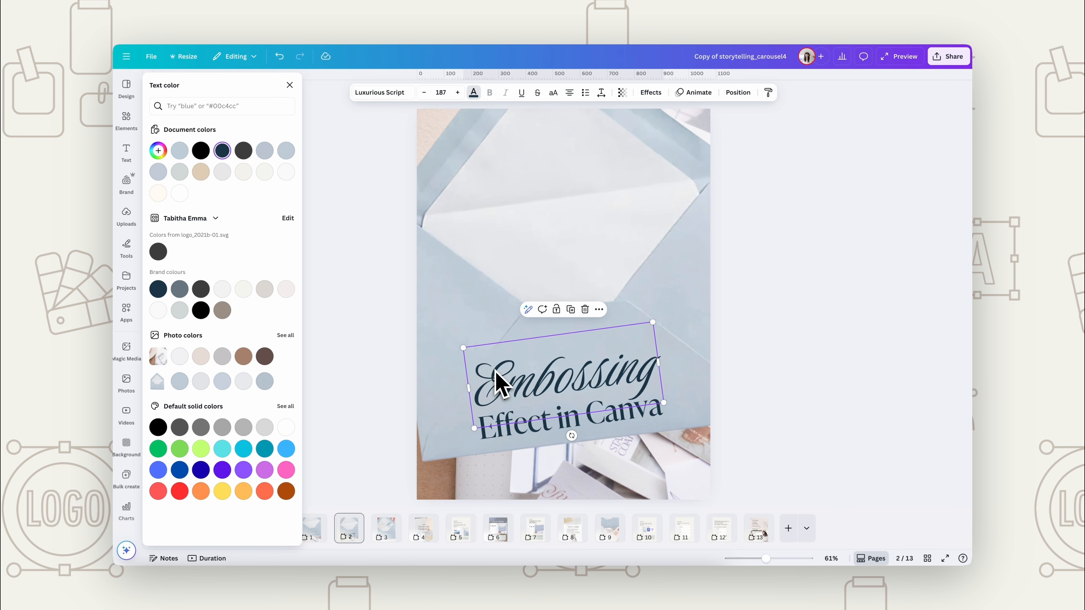
left_click(158, 150)
left_click(215, 249)
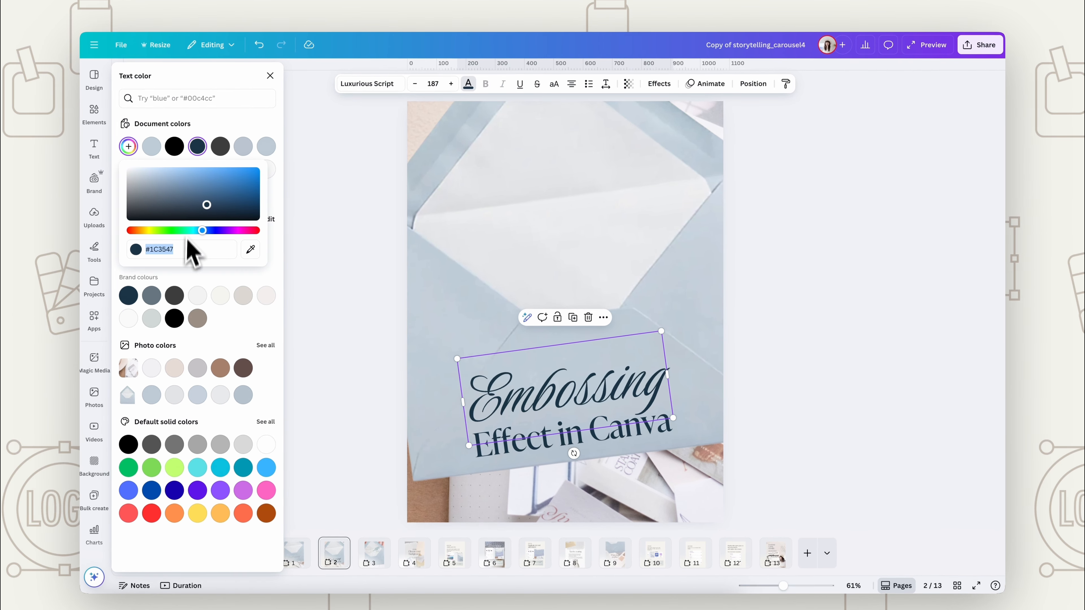
left_click(250, 248)
left_click(673, 389)
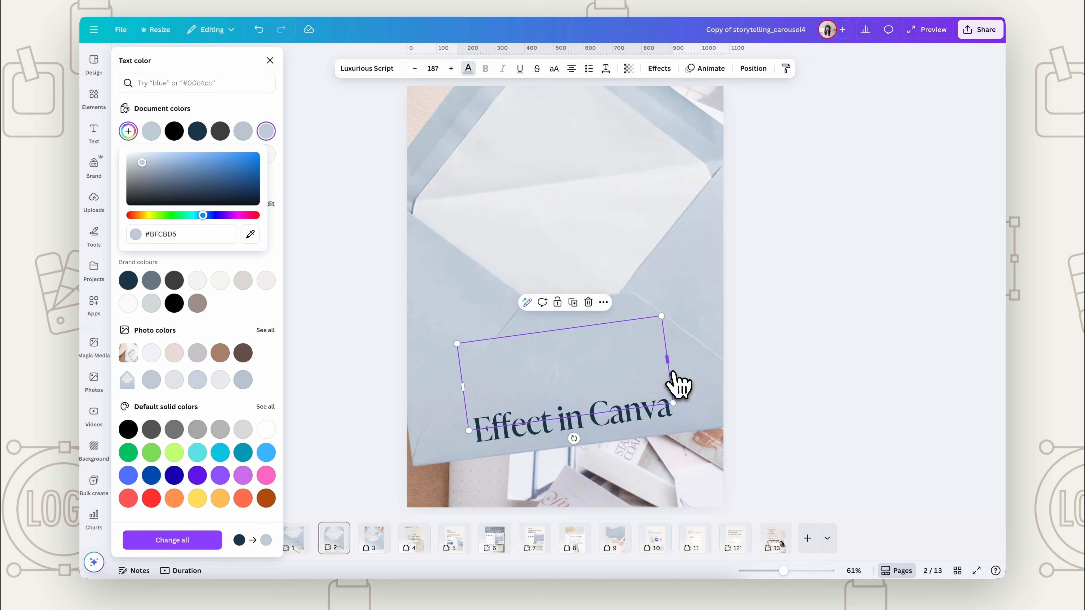
Recolour the "Effect in Canva" line with the sampled envelope colour #B9C4D0 and reposition it beneath "Embossing"
left_click(653, 433)
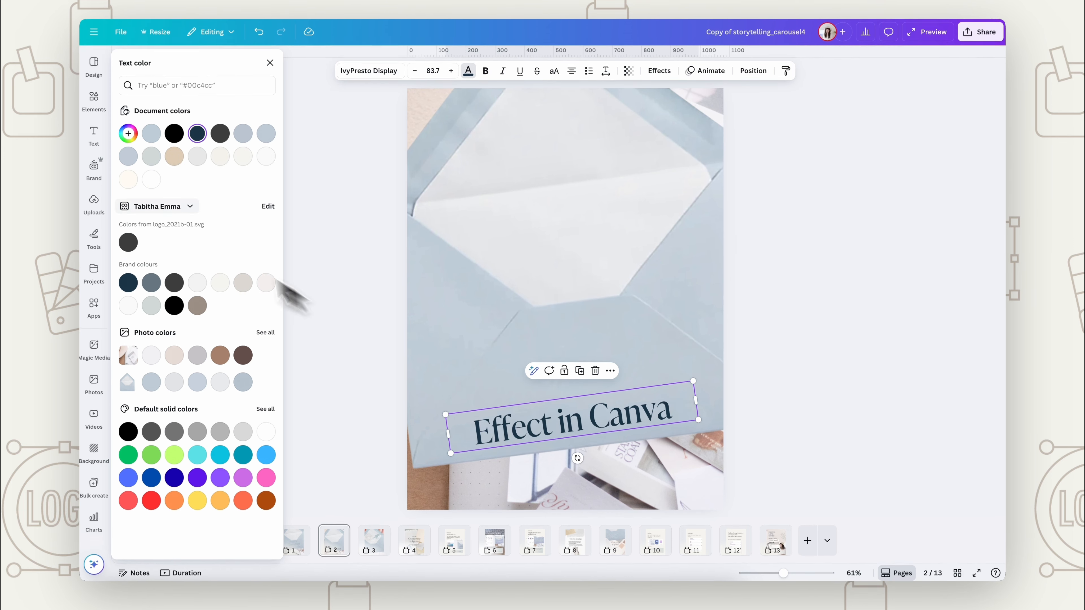
left_click(128, 140)
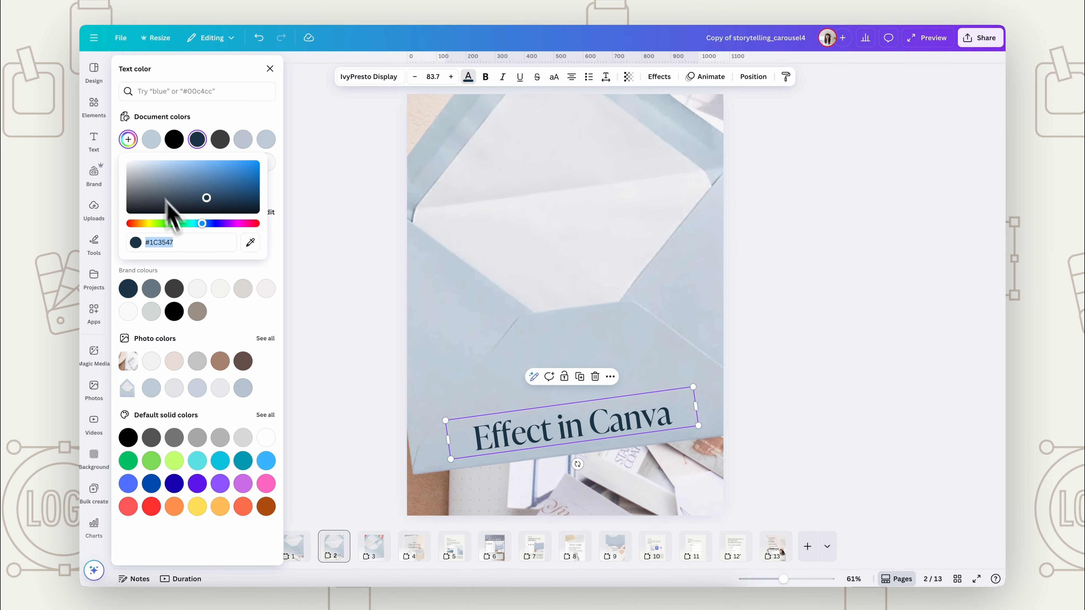
left_click(251, 242)
left_click(461, 435)
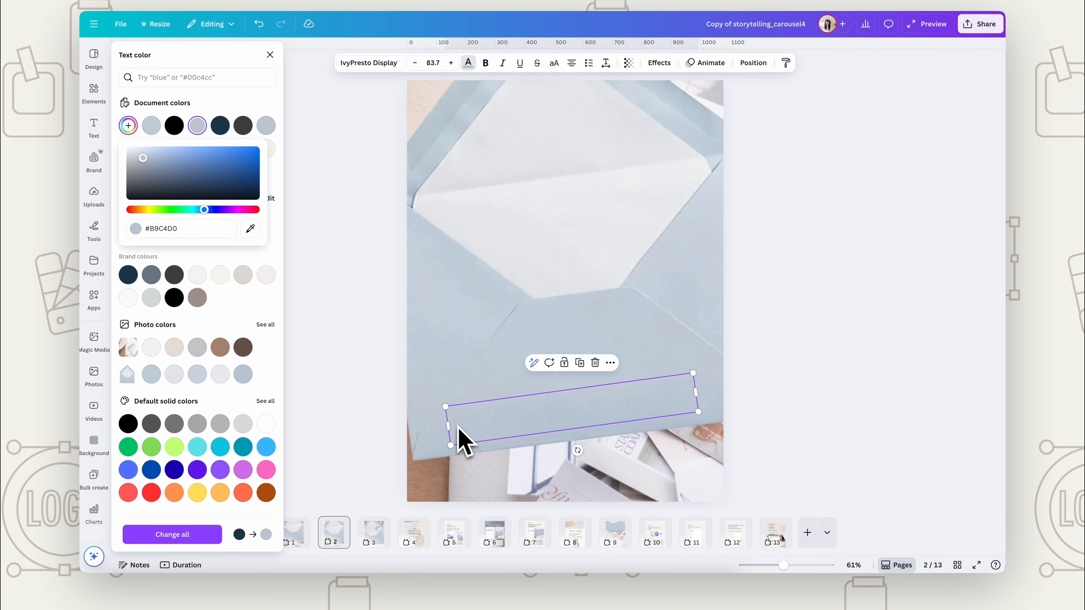
key("Escape")
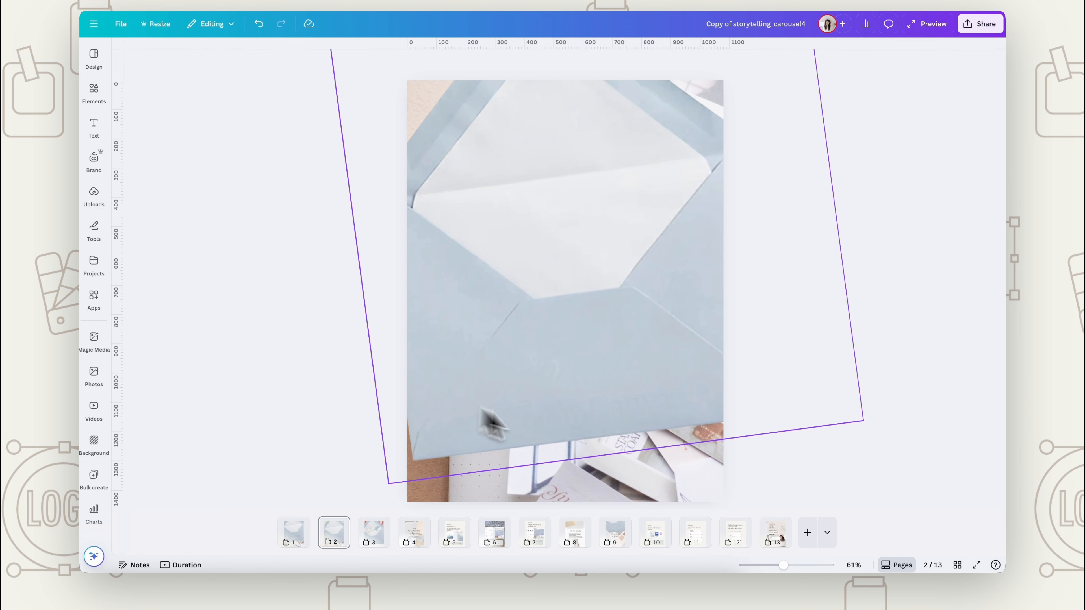
left_click_drag(603, 426, 599, 341)
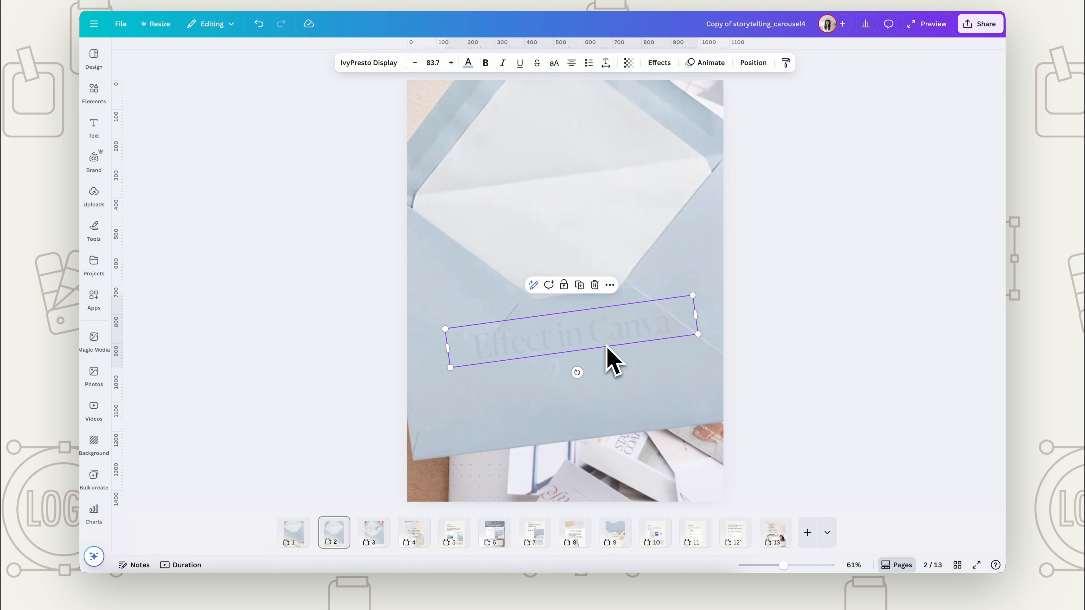
left_click_drag(542, 345, 552, 416)
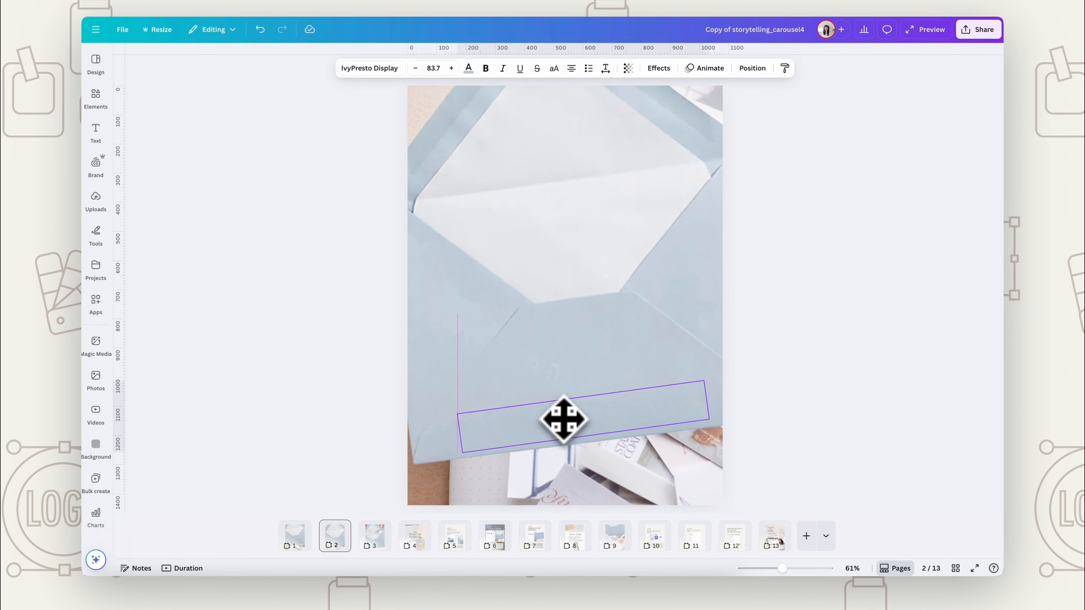
Select all three text lines and apply a Shadow effect in white to them
key("ctrl+a")
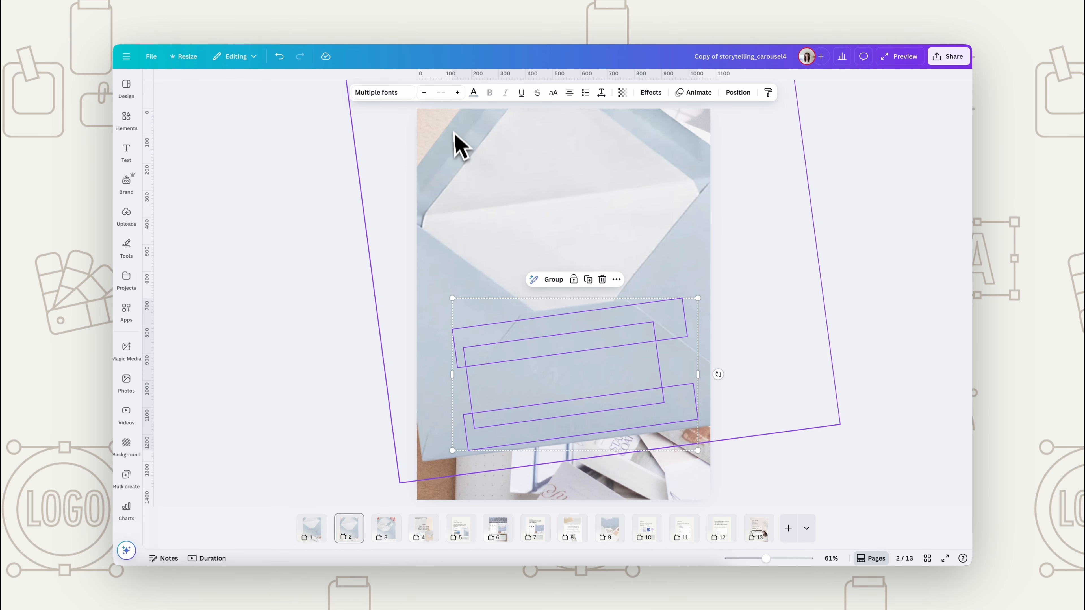
left_click(651, 92)
left_click(218, 135)
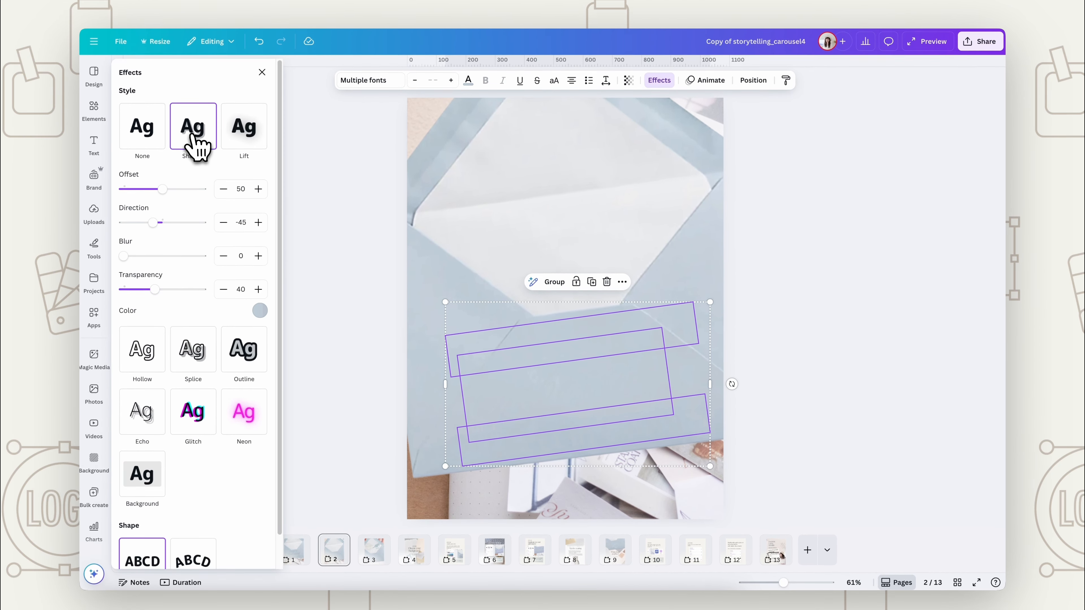
left_click(260, 311)
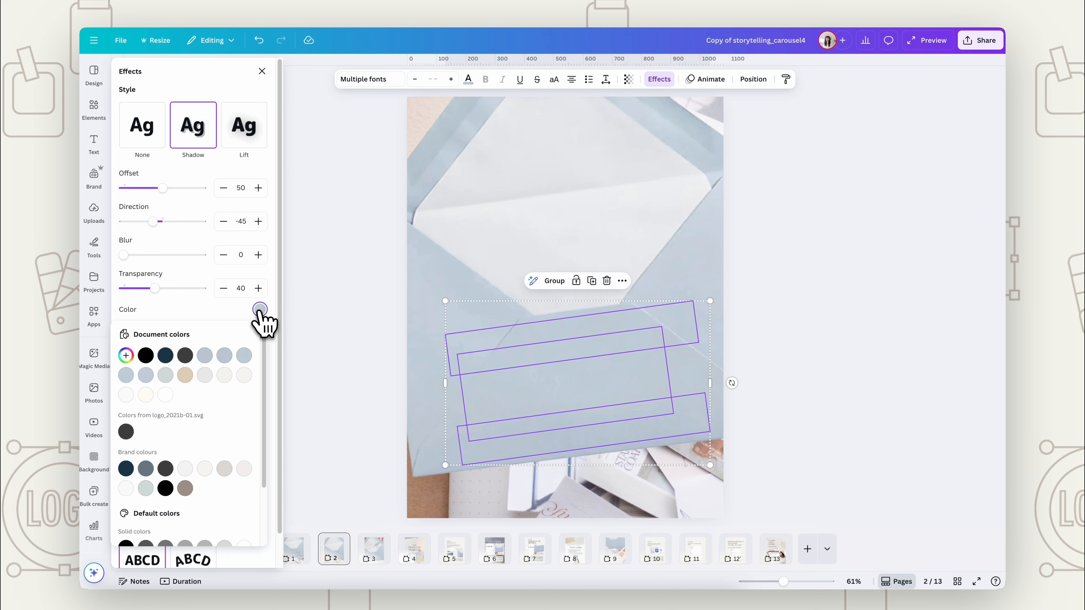
left_click(166, 395)
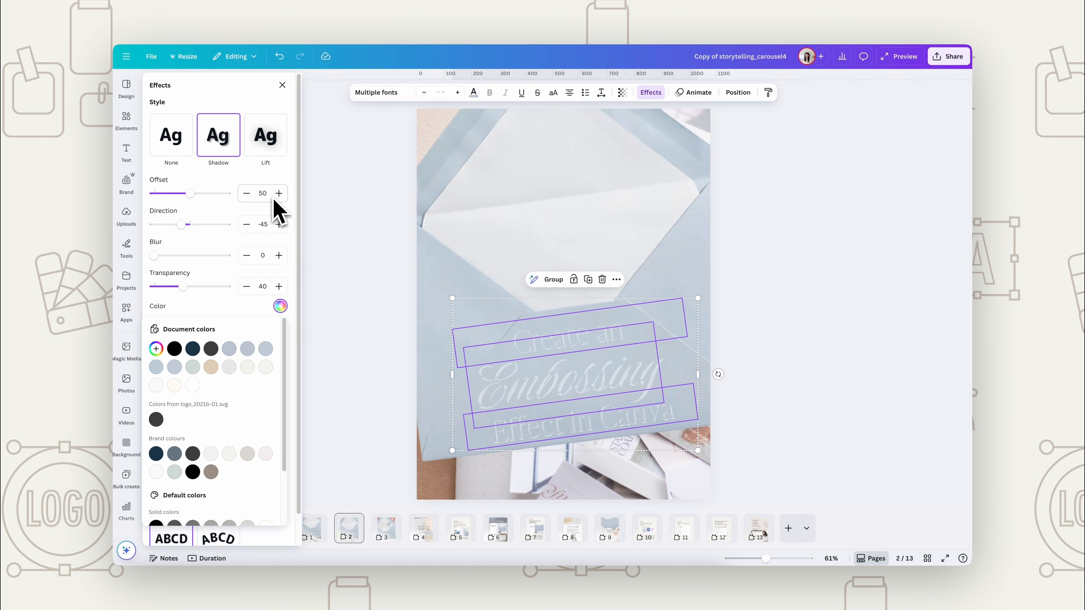
Set the white shadow's offset to 17, direction to 180, blur to 20 and transparency to 46
double_click(266, 193)
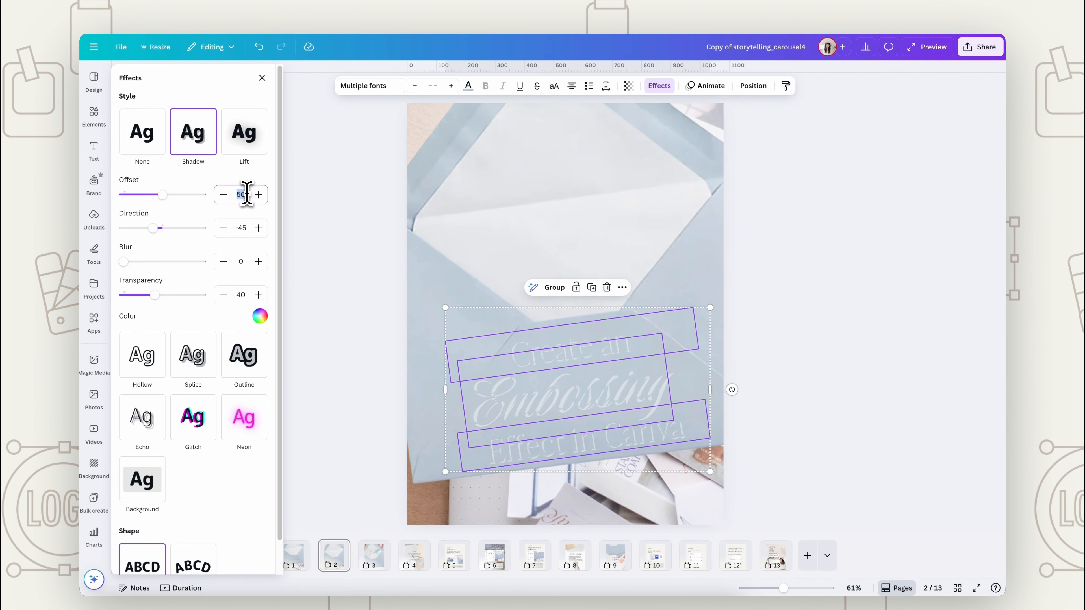
type("17")
double_click(239, 227)
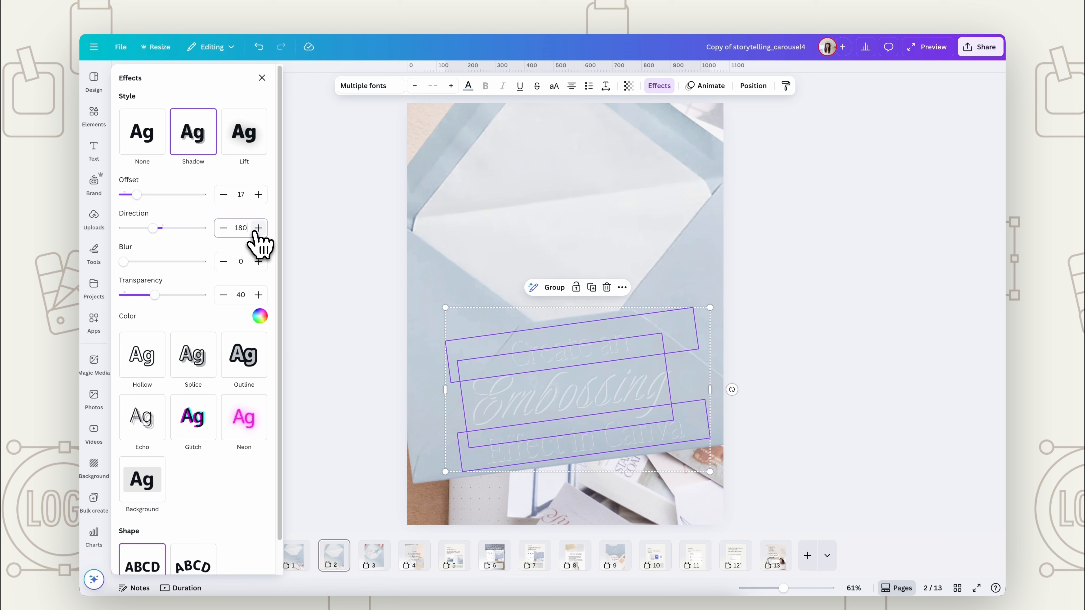
left_click(238, 261)
type("20")
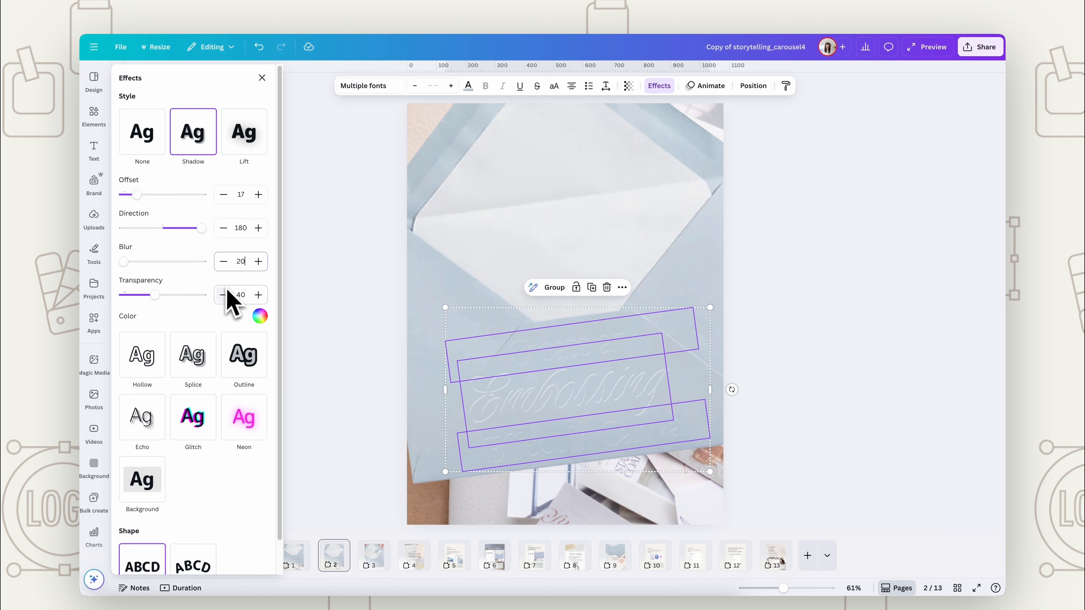
left_click(241, 295)
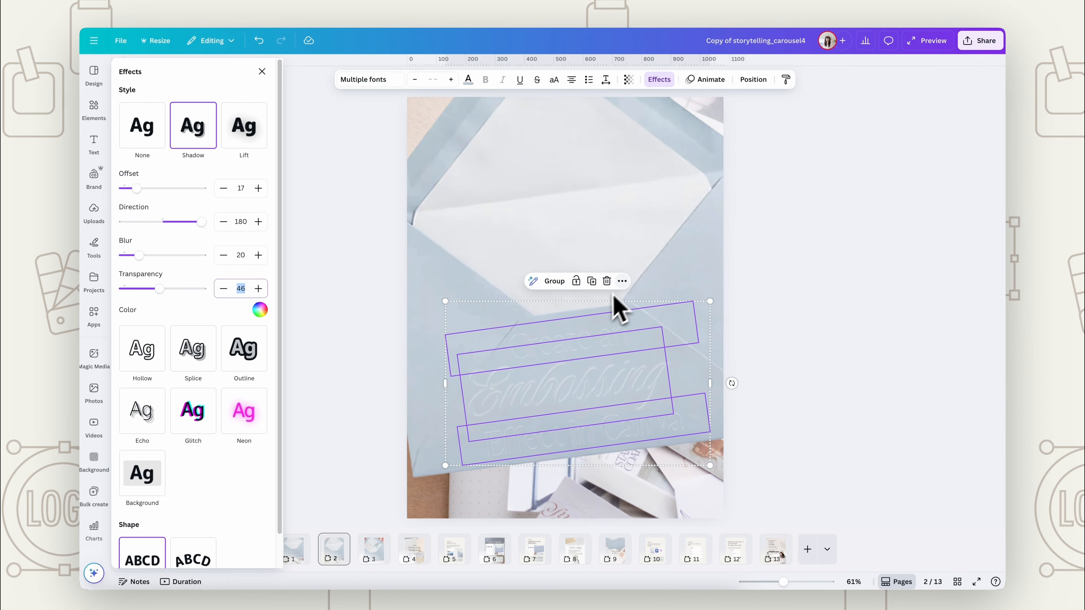
Duplicate the three text lines and align the copy exactly over the originals
left_click(622, 282)
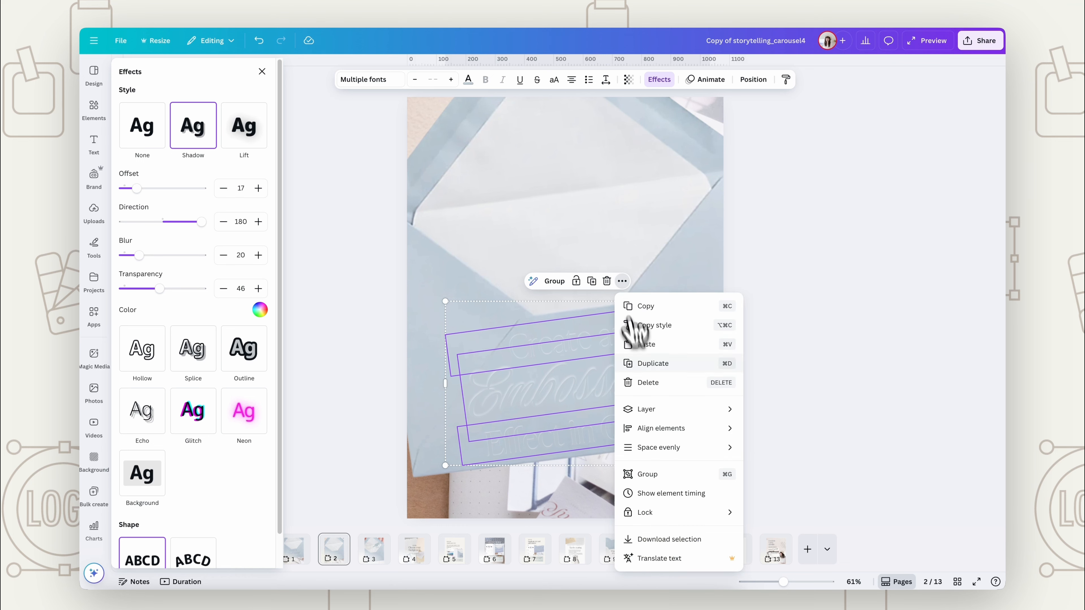
left_click(658, 365)
left_click_drag(591, 438, 586, 424)
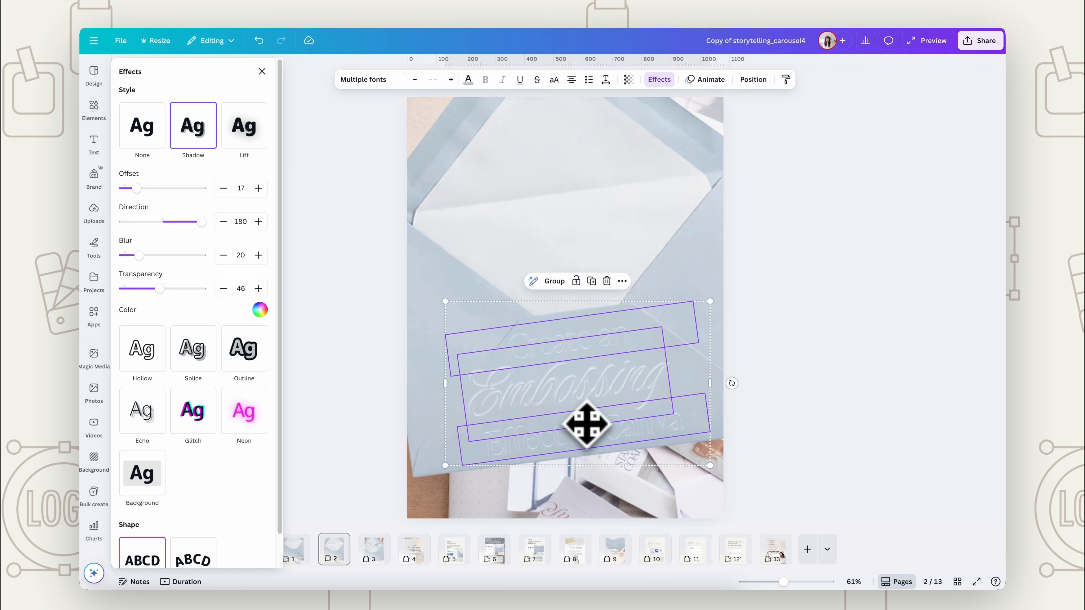
Reset the effect on the duplicated text lines and apply a new Shadow effect in black
left_click(660, 81)
left_click(660, 106)
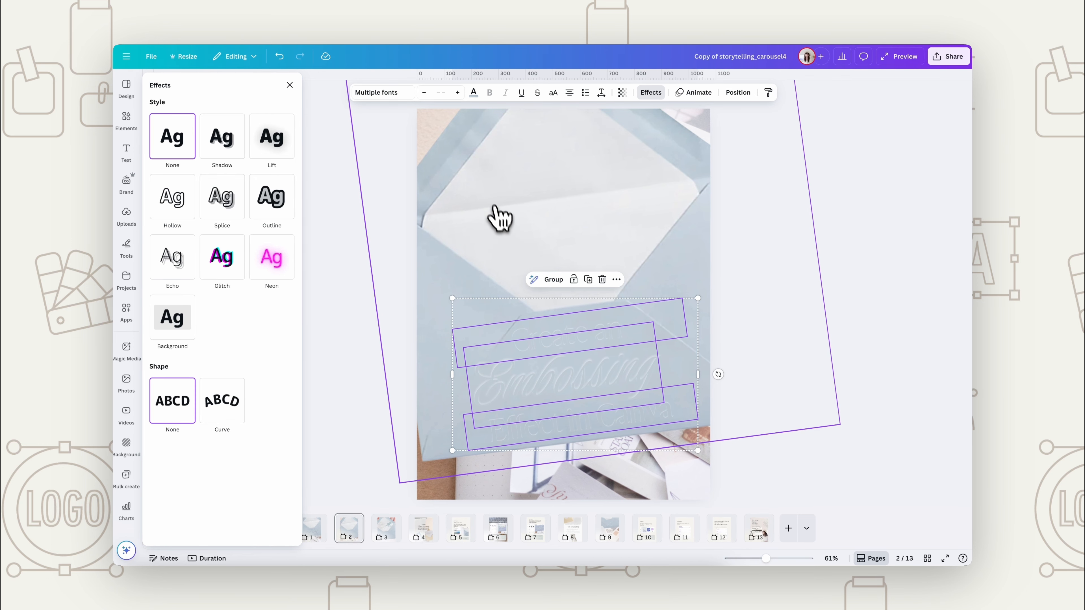
left_click(650, 92)
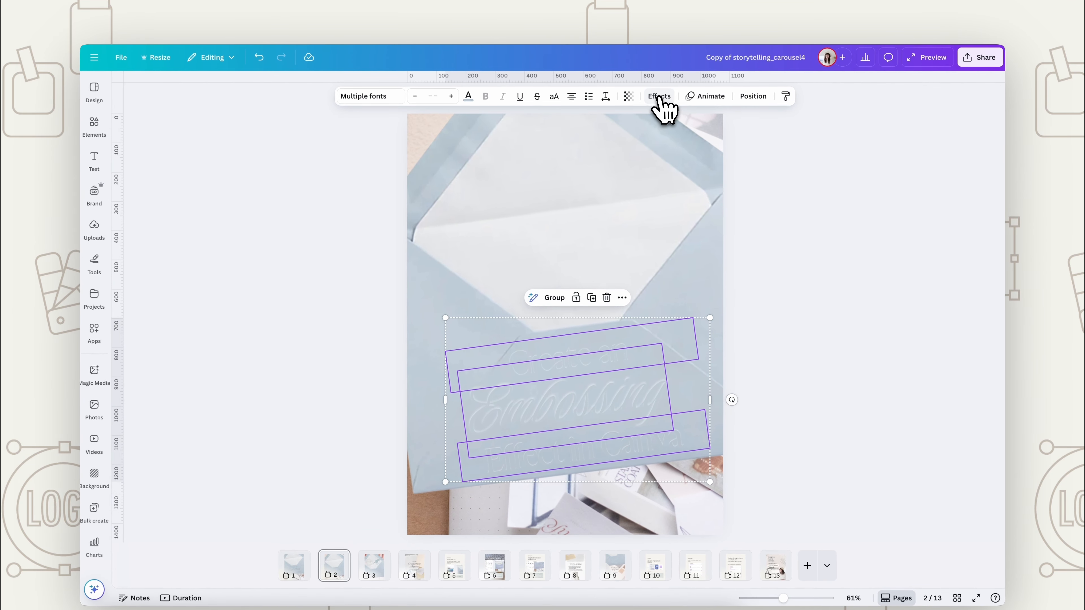
left_click(660, 97)
left_click(194, 147)
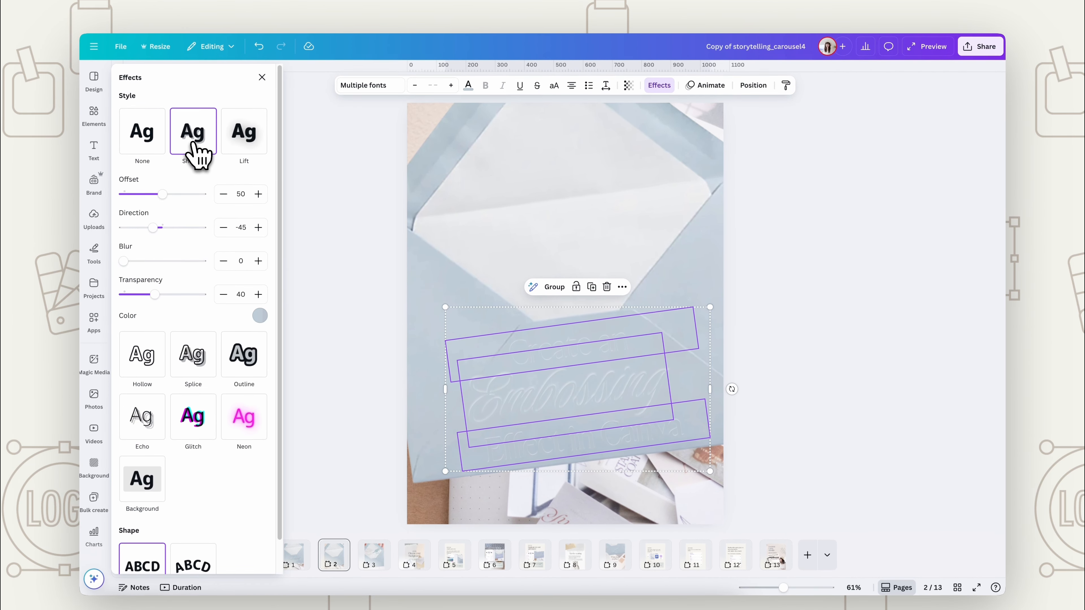
left_click(259, 315)
left_click(145, 361)
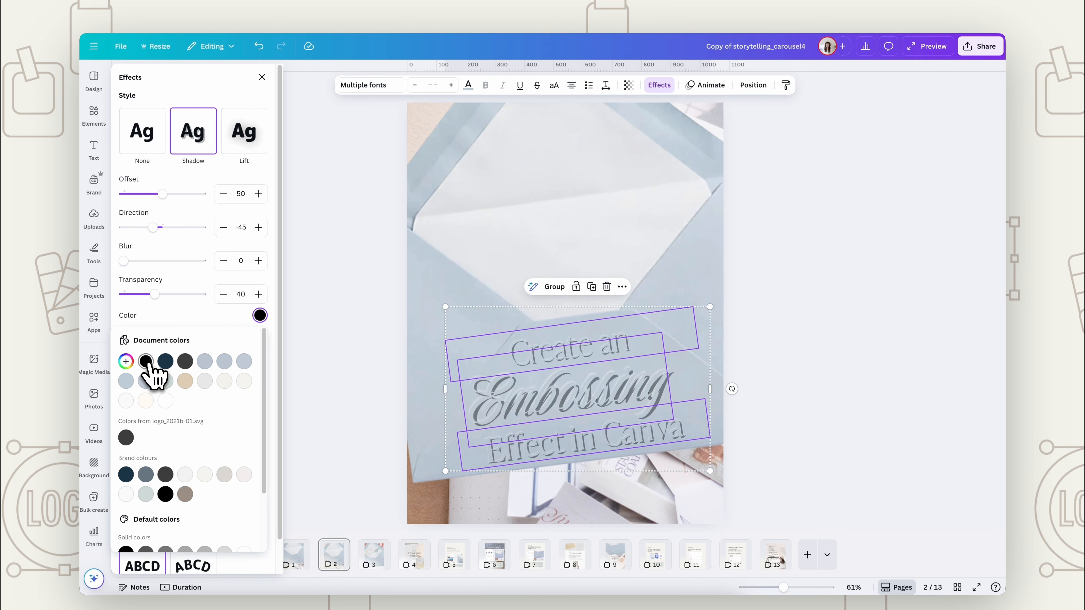
Set the black shadow's offset to 17, direction to 144 and blur to 20
left_click(241, 194)
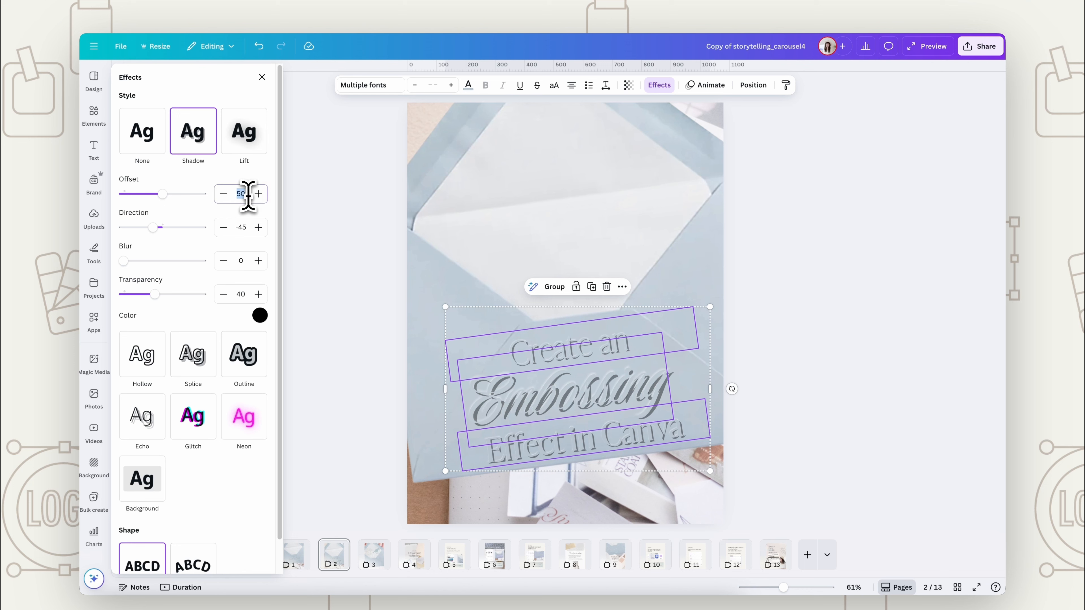
type("17")
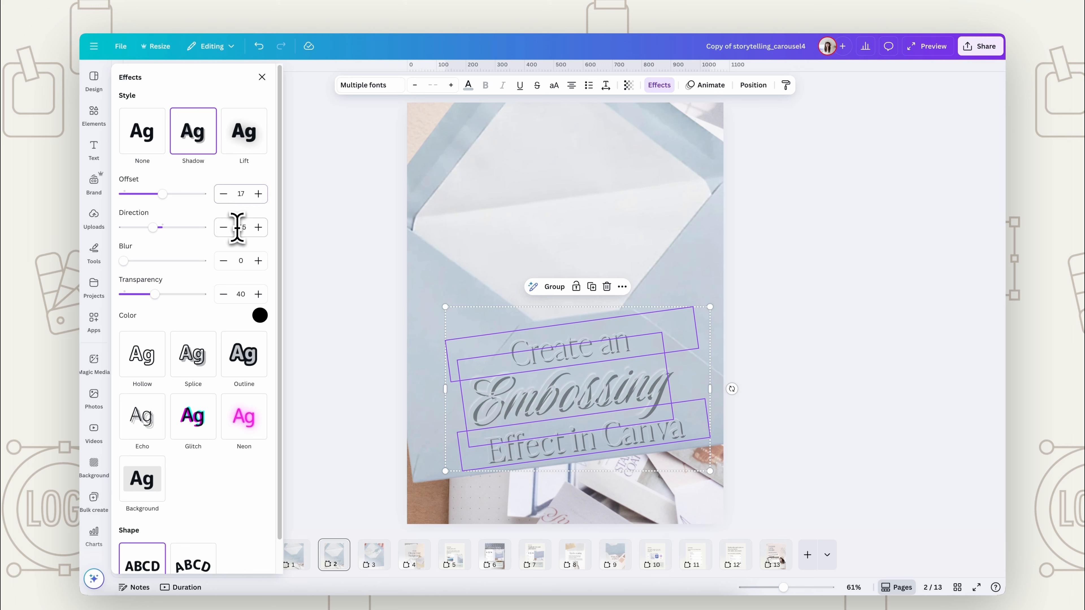
left_click(246, 231)
type("144")
left_click(234, 260)
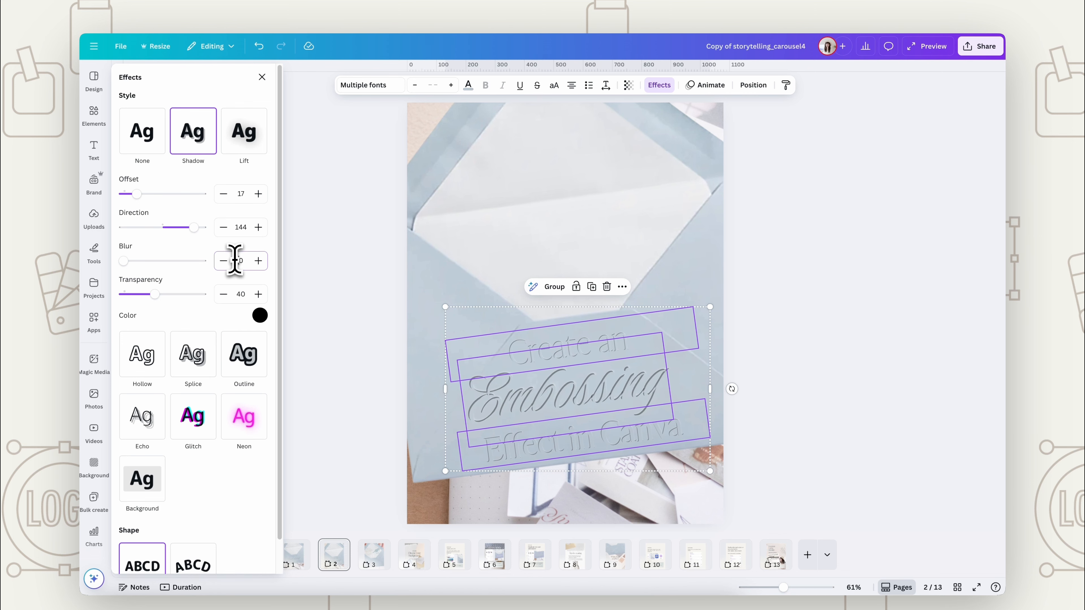
type("20")
left_click(238, 295)
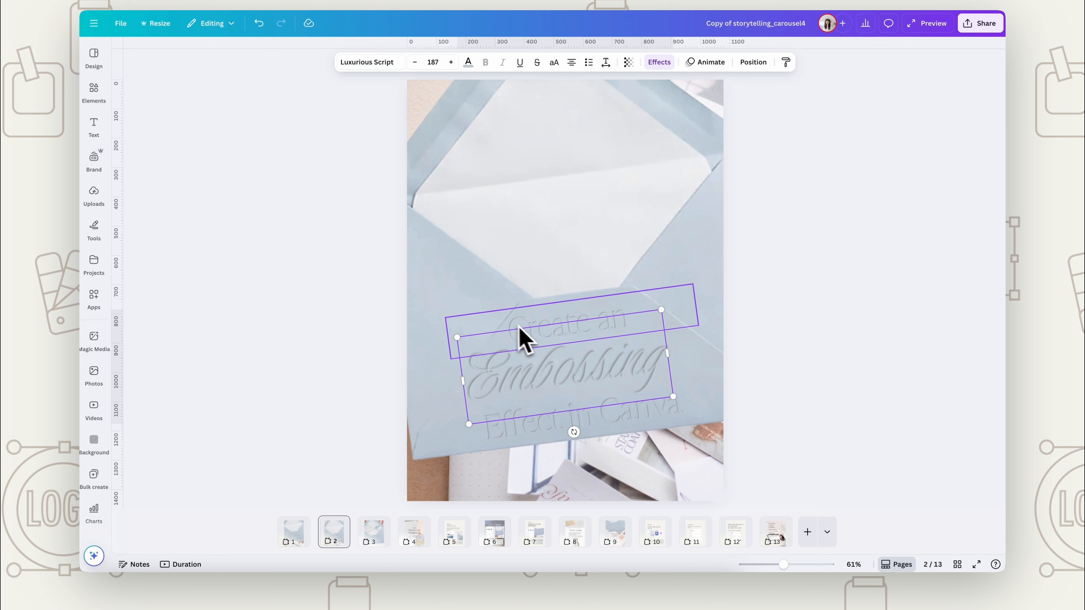
Select the three upper text lines together and nudge them slightly off the copies beneath
left_click(519, 351, "shift")
left_click(549, 429, "shift")
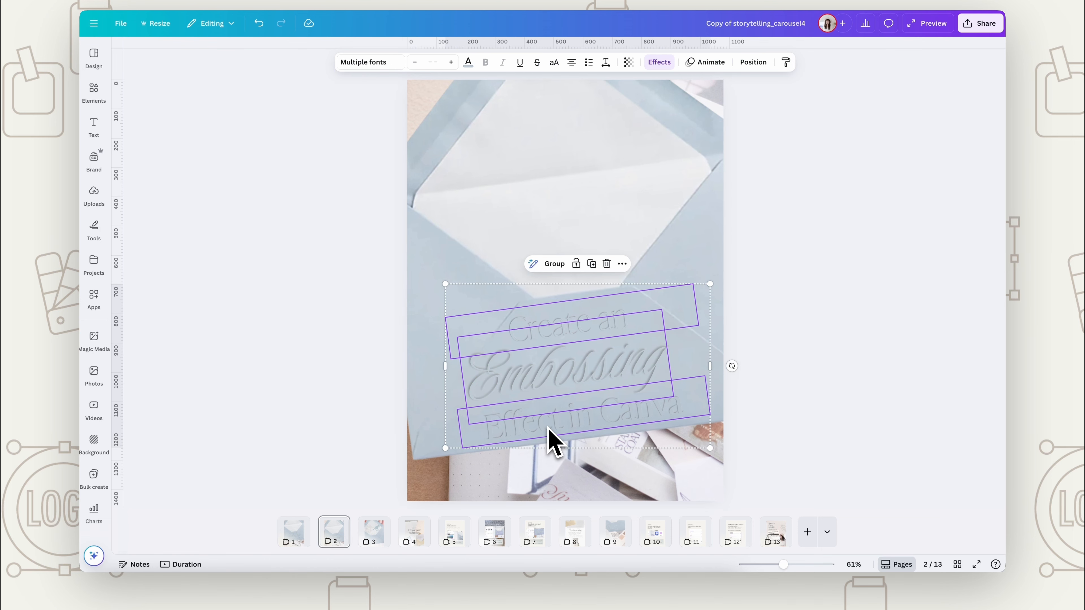
left_click_drag(548, 426, 547, 426)
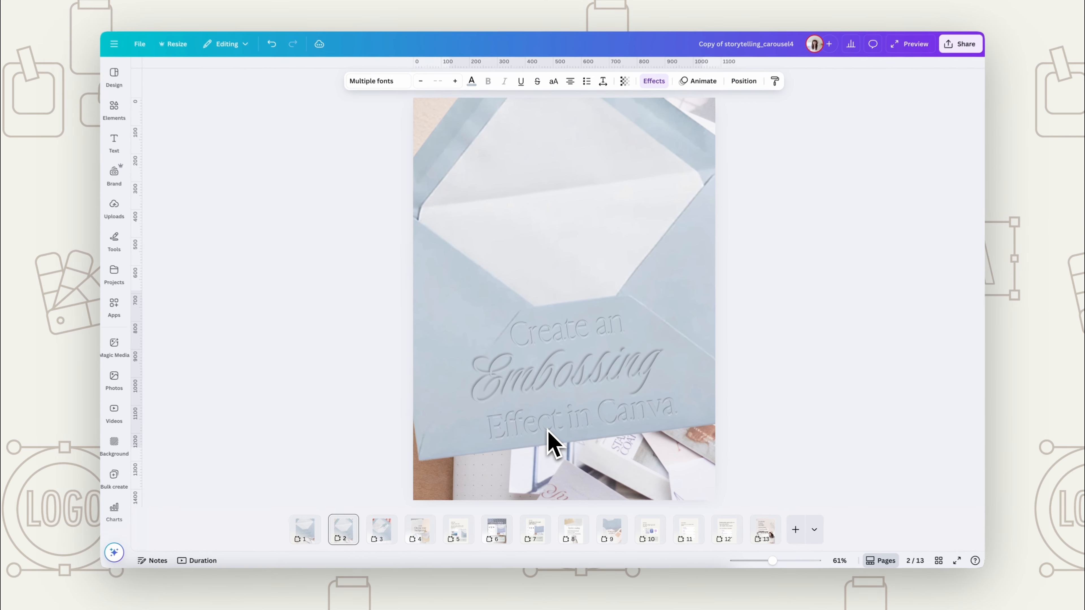
left_click(835, 444)
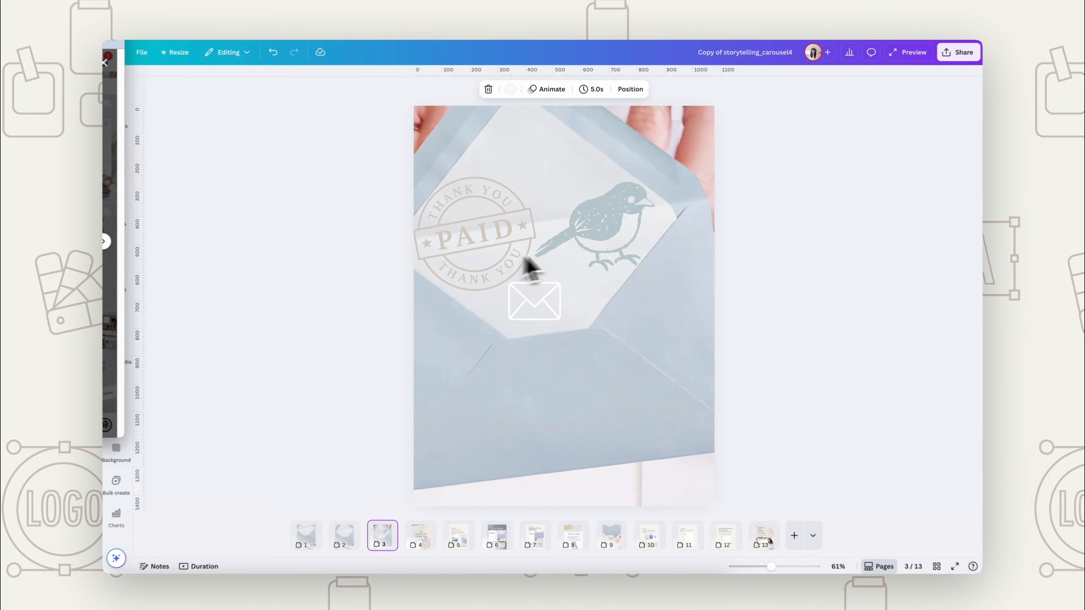
Move the bird graphic on page 3 from the envelope's white lining down onto its blue front
left_click(629, 237)
left_click_drag(629, 238, 618, 431)
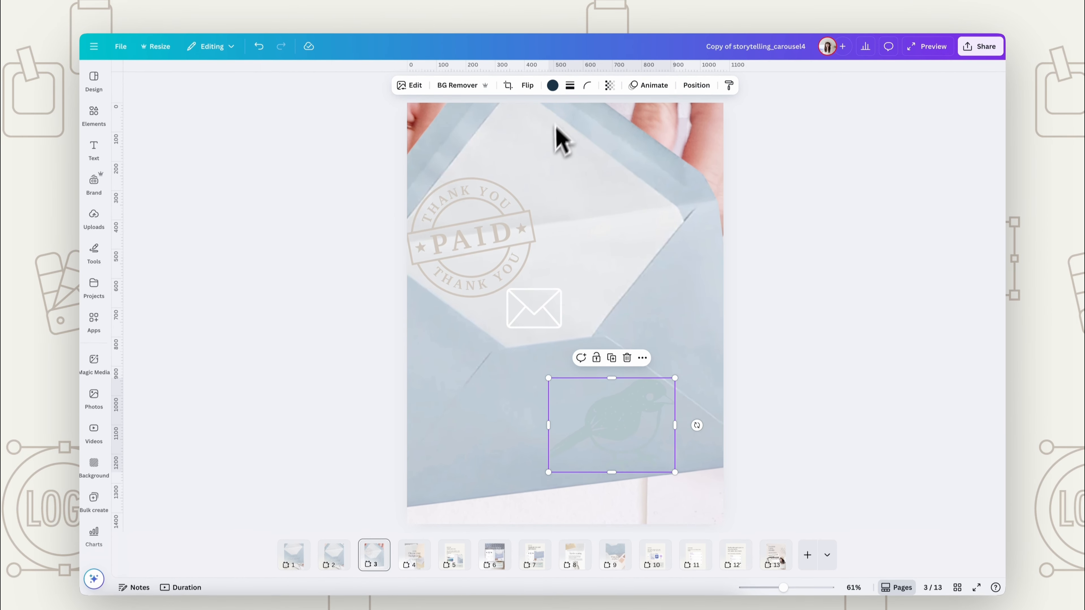
Recolour the bird with a blue sampled from the envelope beside it (#BDC8D2) and shift it slightly up and left
left_click(553, 85)
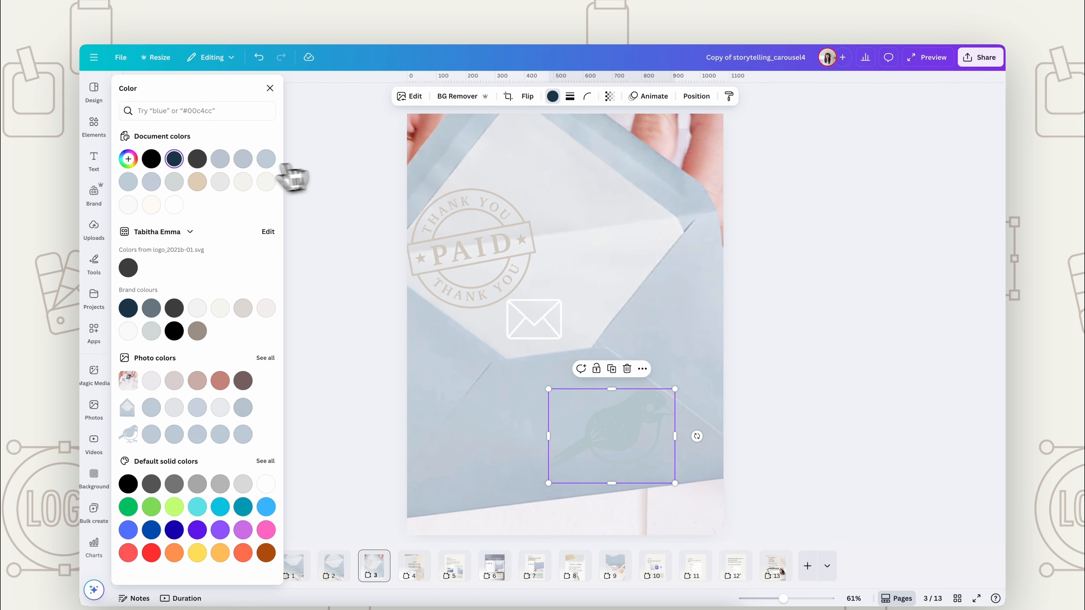
left_click(129, 153)
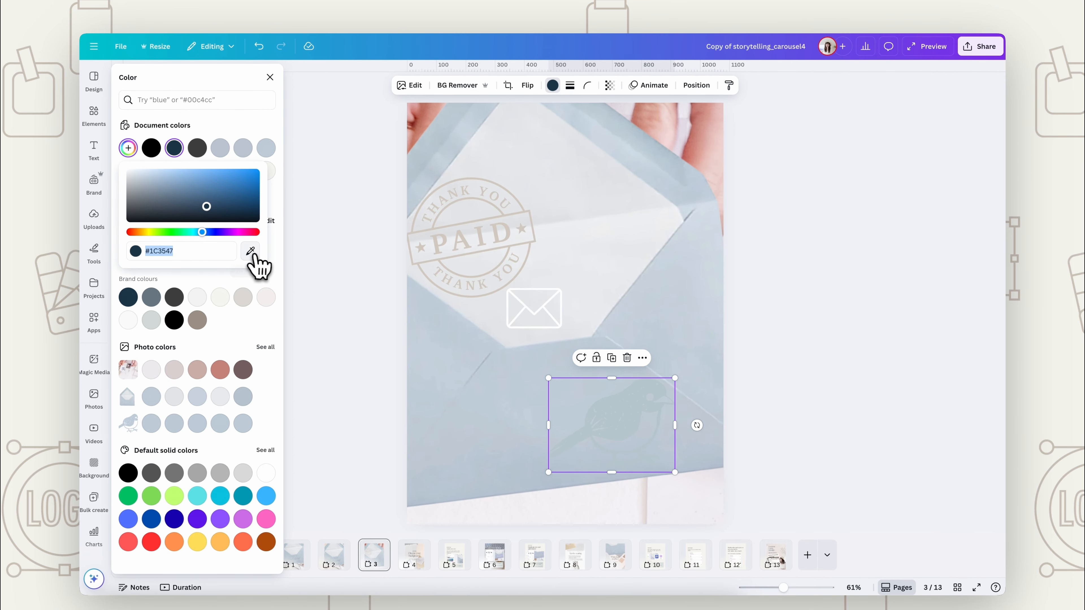
left_click(250, 255)
left_click(650, 409)
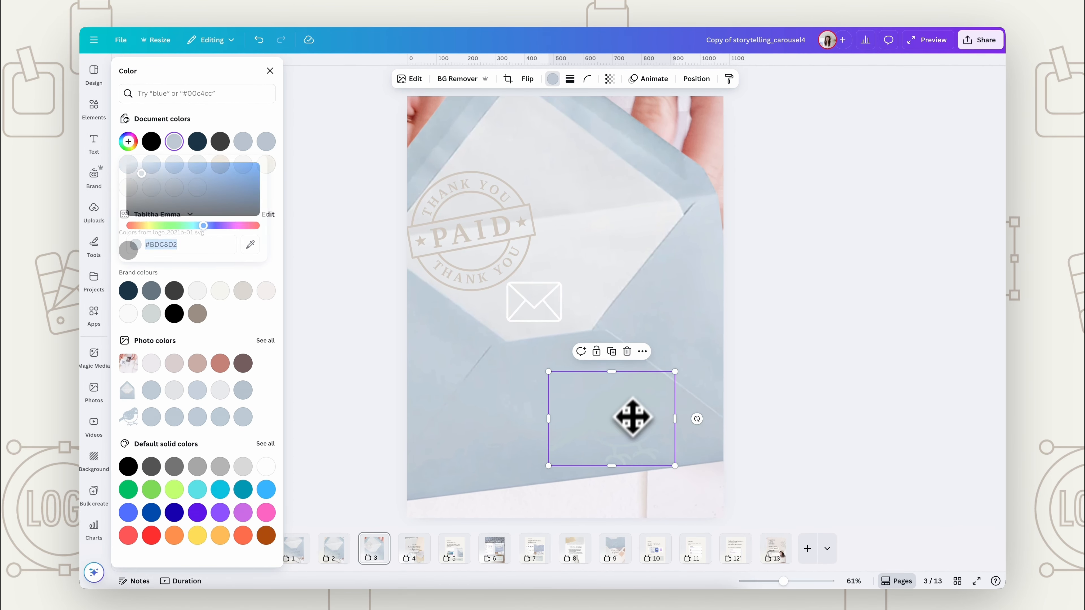
left_click_drag(633, 425, 620, 416)
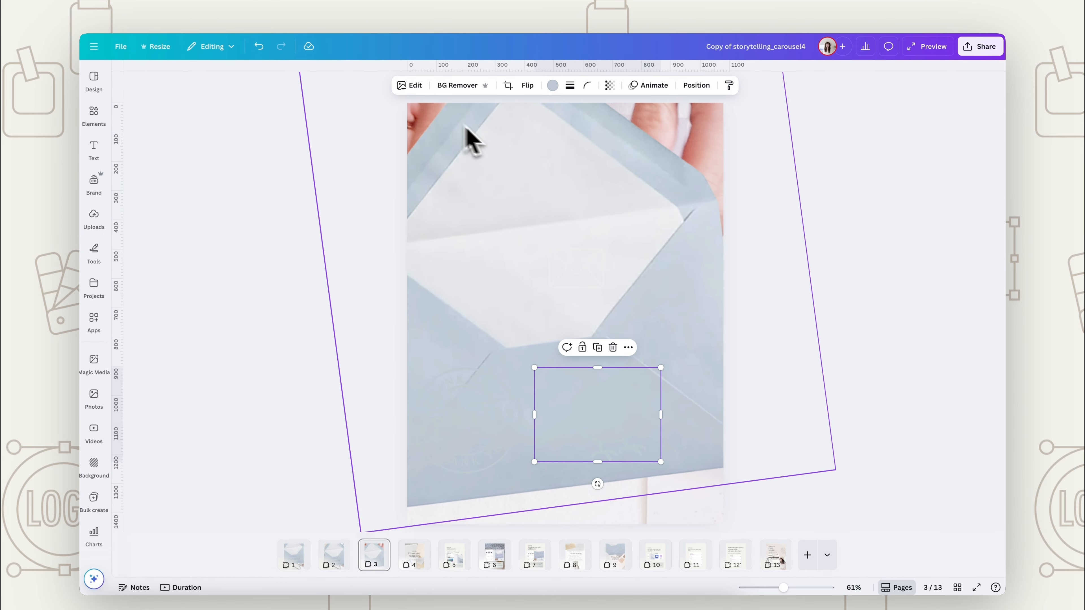
Apply a Drop shadow to the bird with blur amount 41, angle 15 and distance 18
left_click(408, 94)
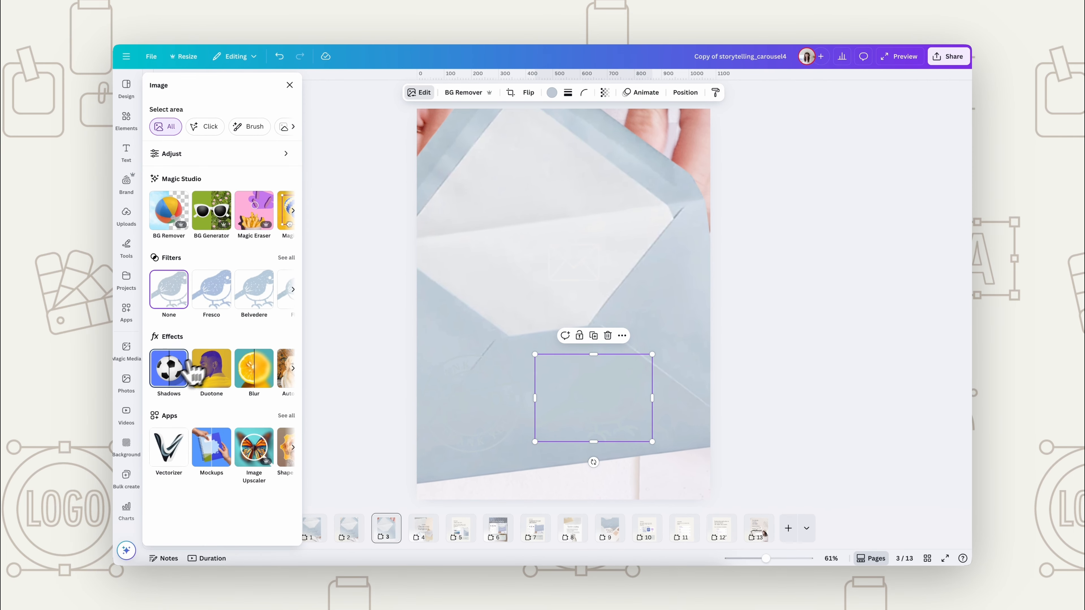
left_click(190, 372)
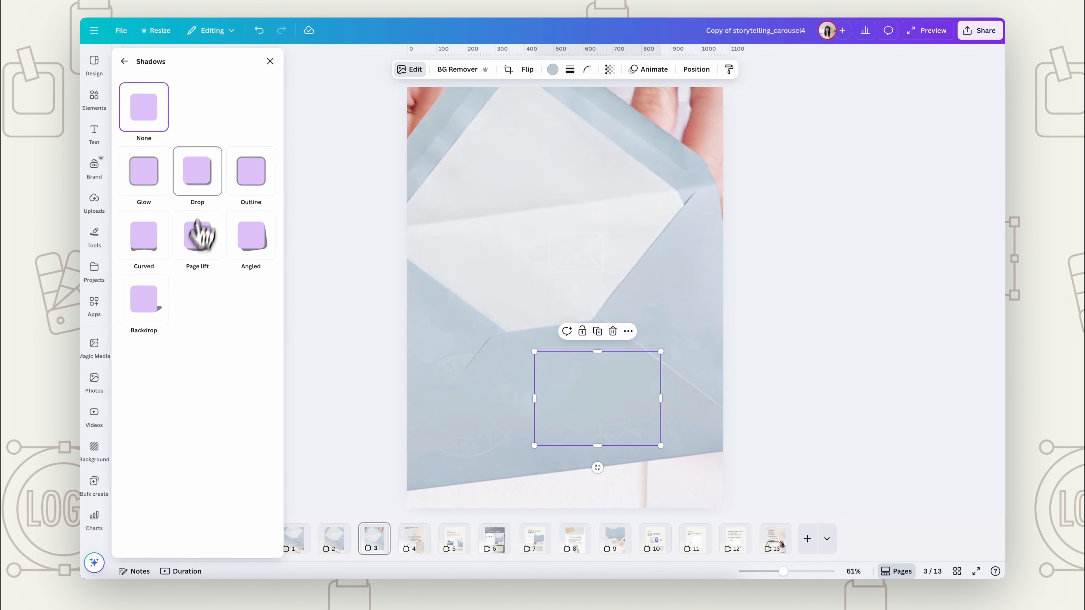
left_click(206, 191)
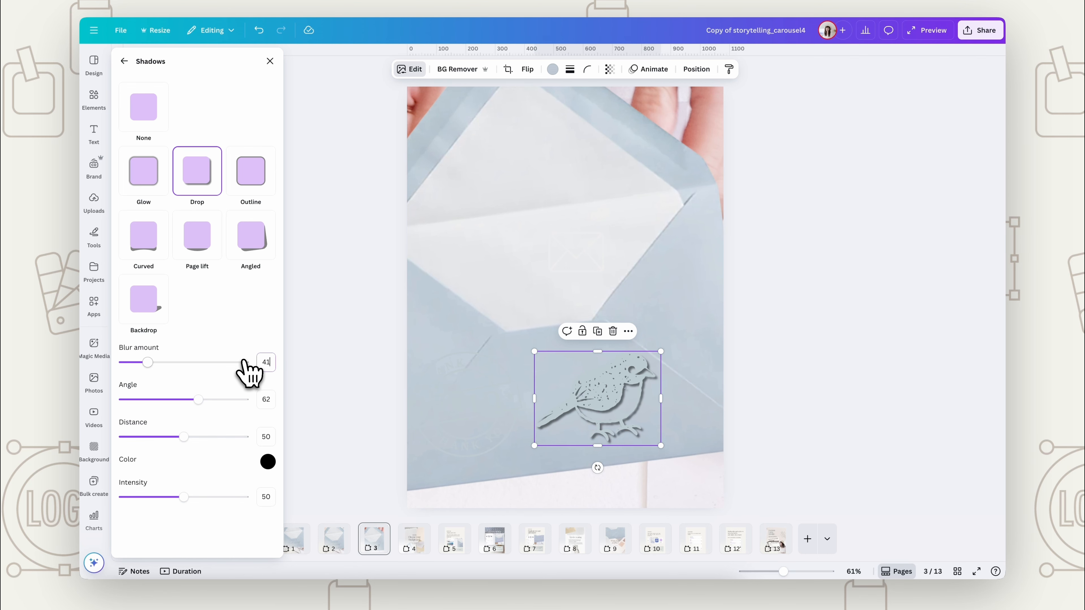
key("Tab")
type("15")
key("Tab")
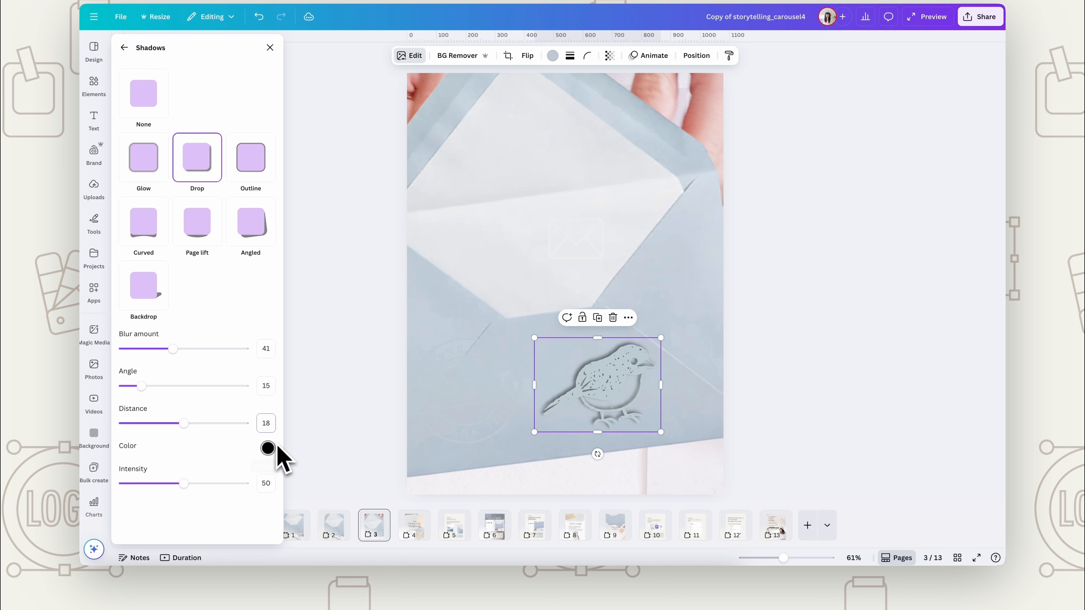
Change the bird's drop shadow colour to white and set its intensity to 85
left_click(268, 449)
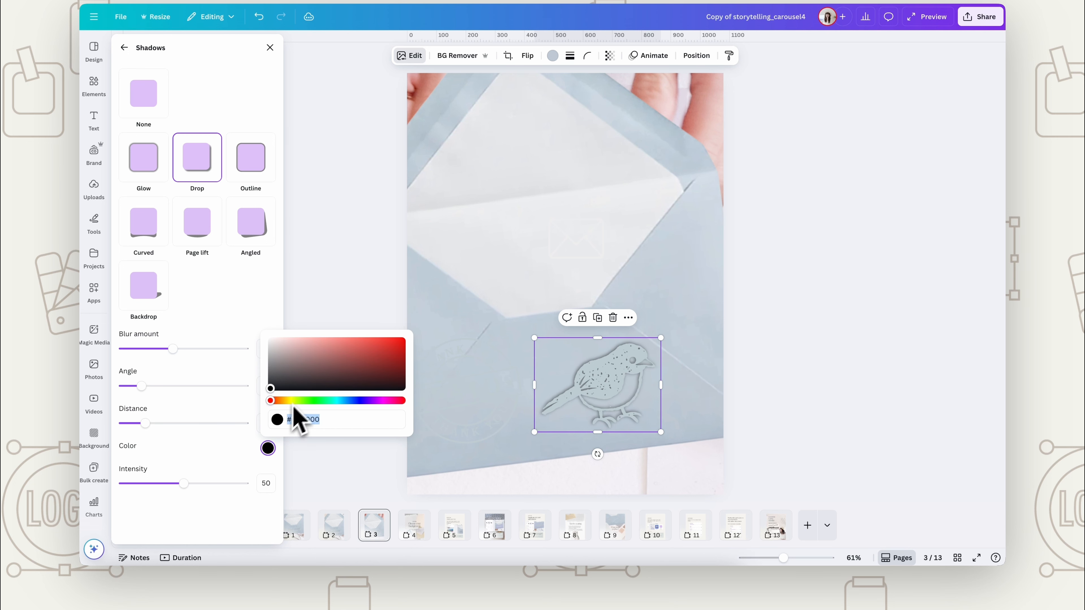
left_click_drag(280, 376, 249, 319)
left_click(214, 468)
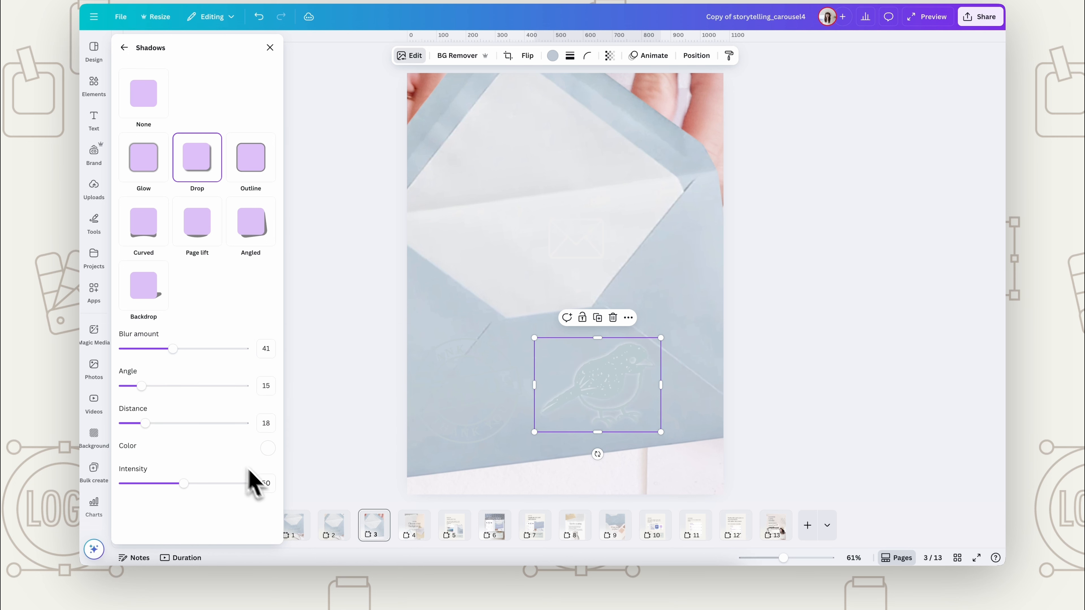
left_click(270, 486)
type("80")
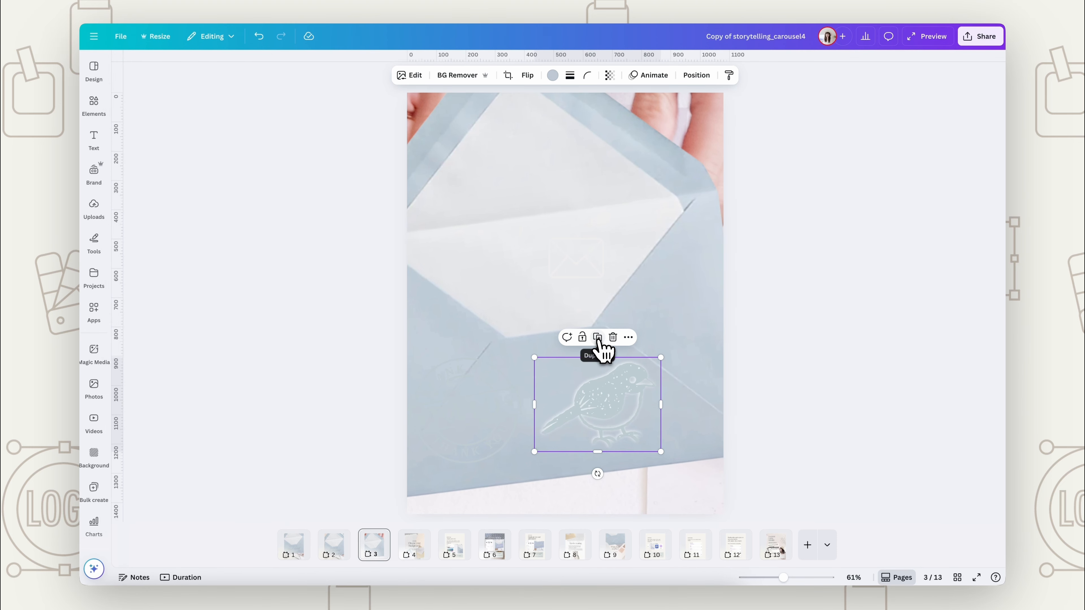
Duplicate the bird, lay the copy over the original, and change the copy's drop shadow colour to black
left_click(597, 337)
mouse_move(622, 428)
left_mouse_down()
mouse_move(614, 405)
mouse_move(622, 411)
left_mouse_up()
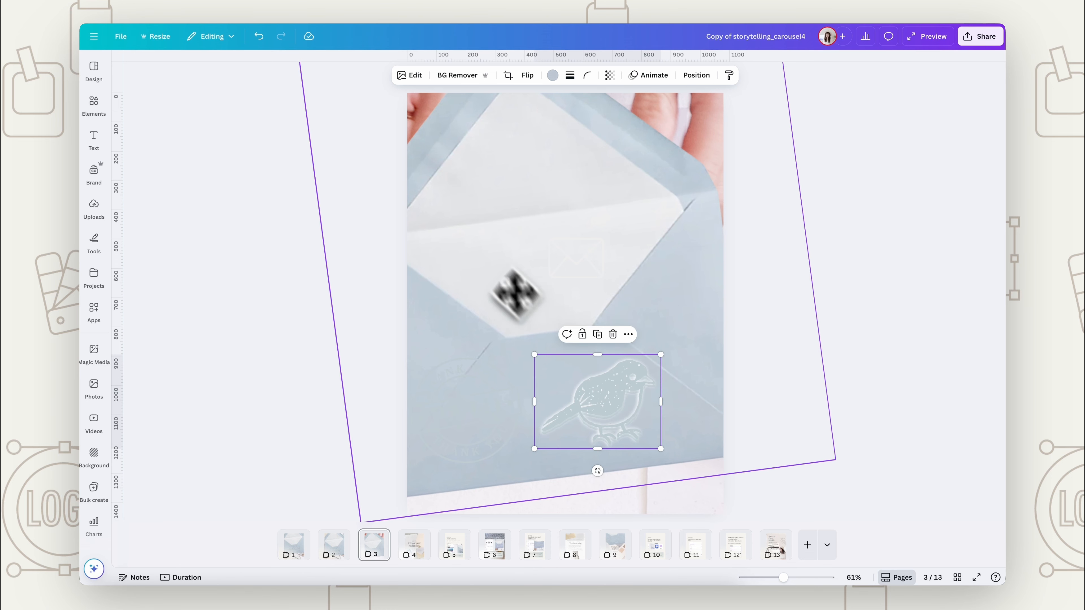
left_click(419, 96)
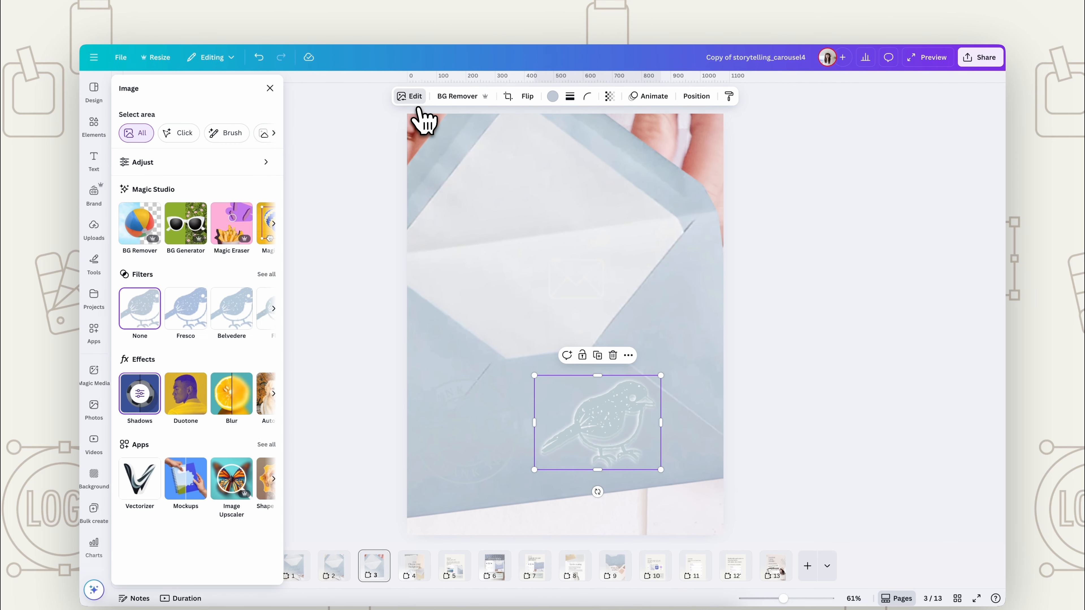
left_click(150, 393)
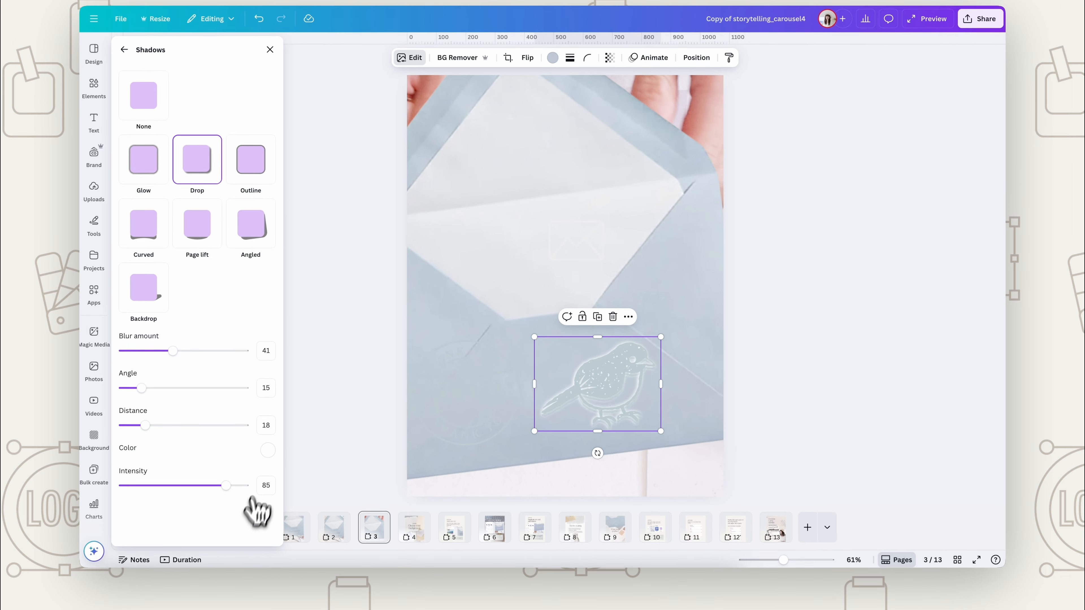
left_click(267, 477)
left_click_drag(314, 384, 431, 417)
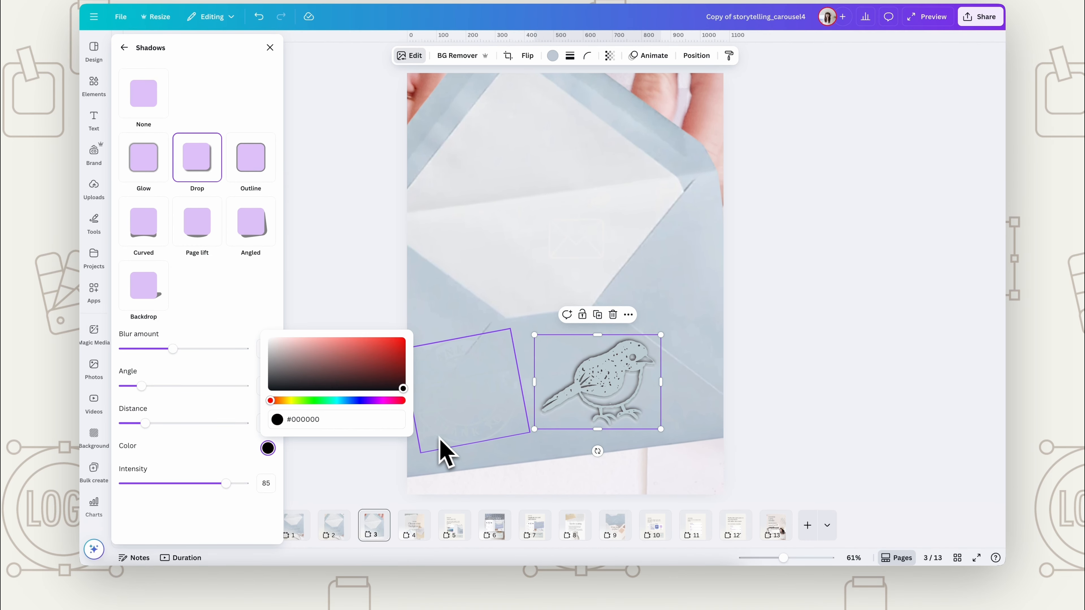
Set the bird copy's black shadow to blur amount 34, angle 63, distance 16 and intensity 33
left_click(225, 386)
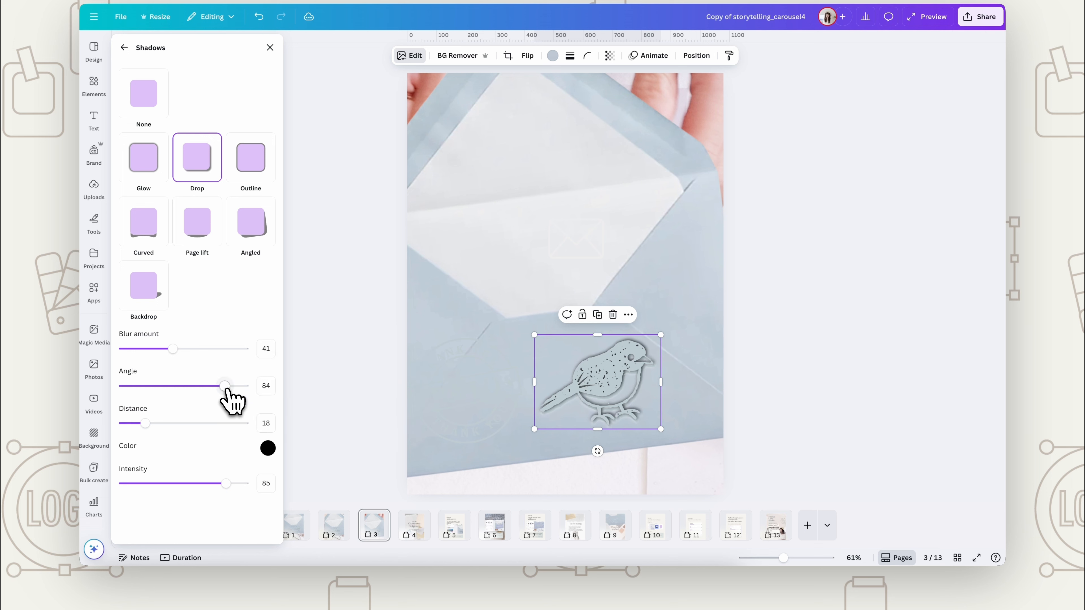
left_click(263, 349)
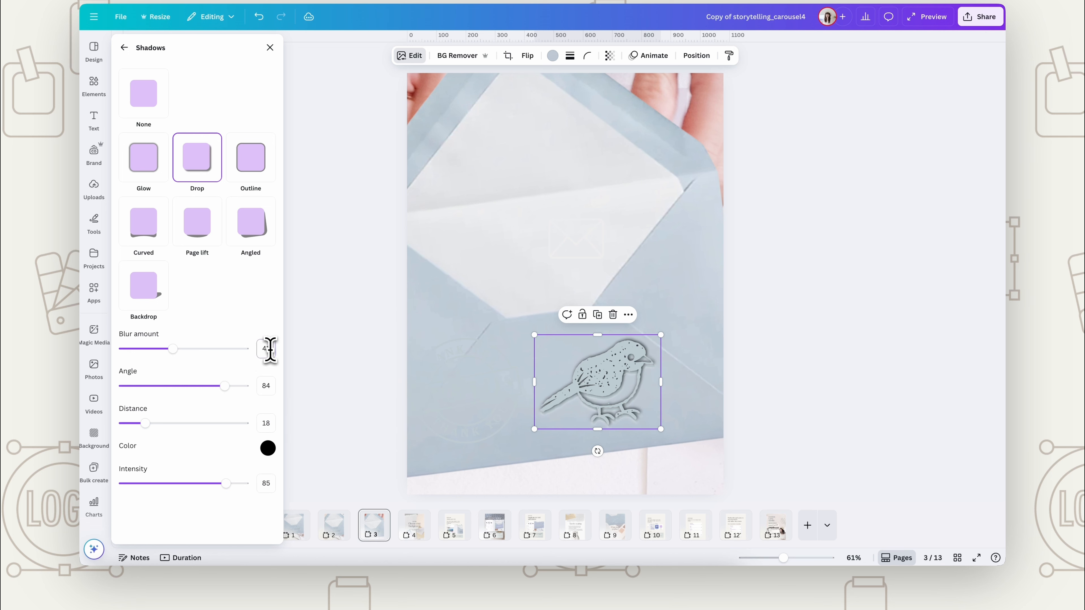
type("34")
left_click(268, 386)
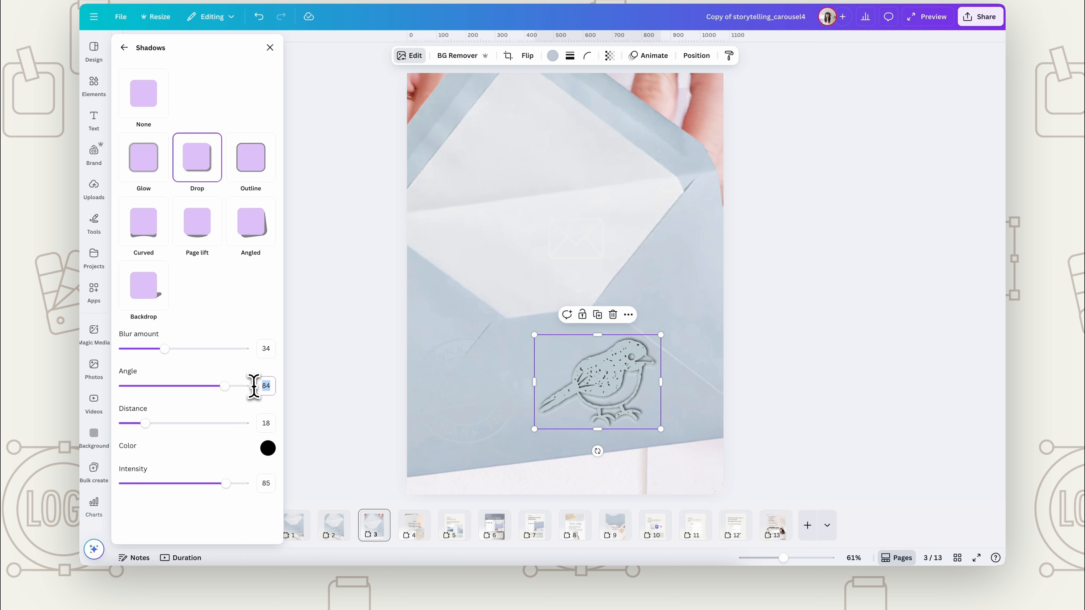
type("63")
left_click(269, 423)
type("16")
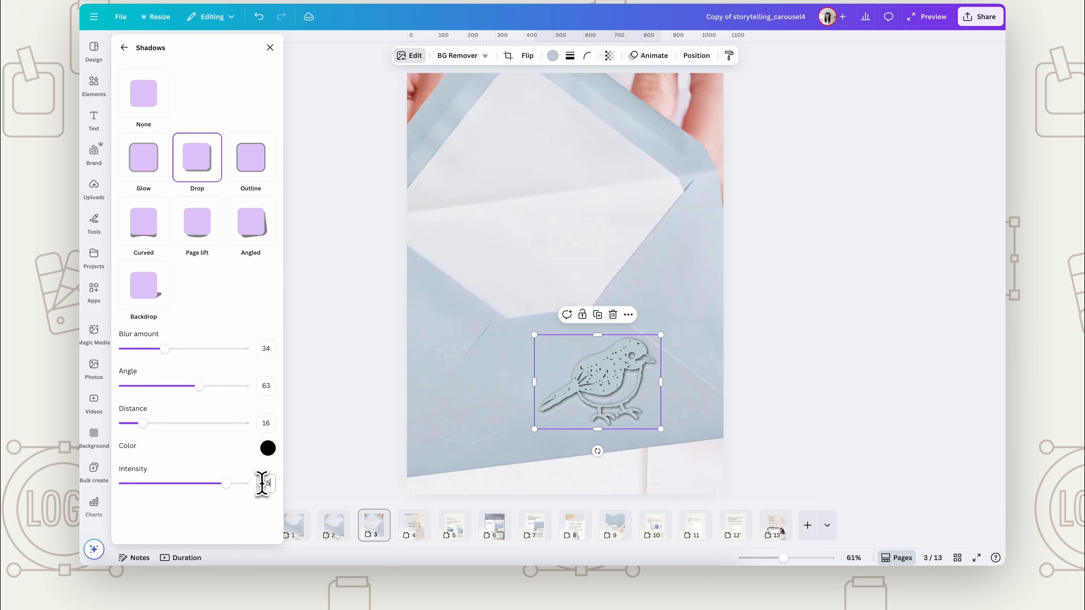
type("33")
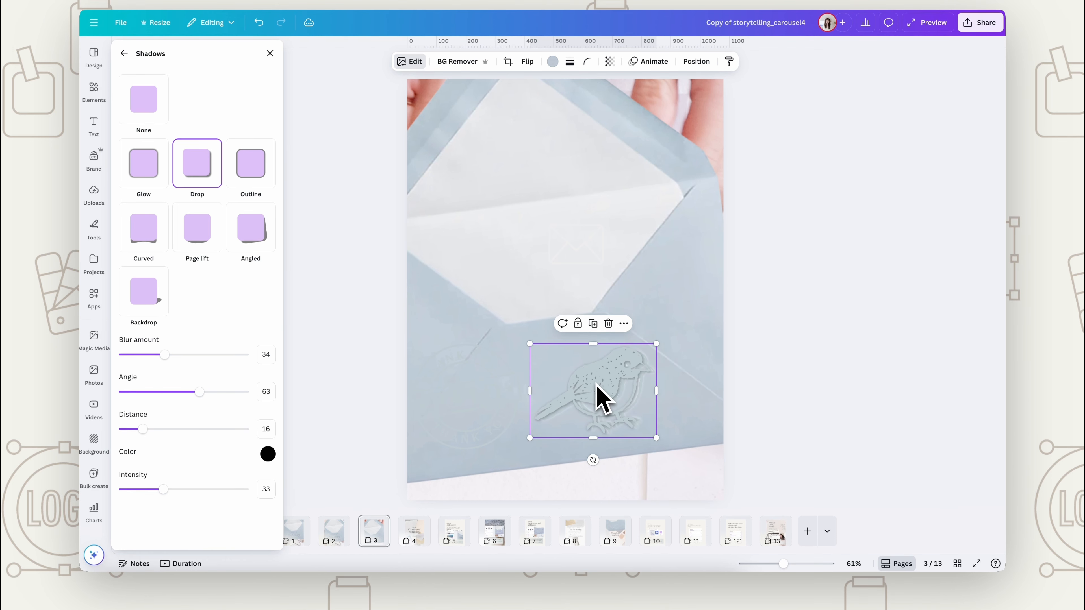